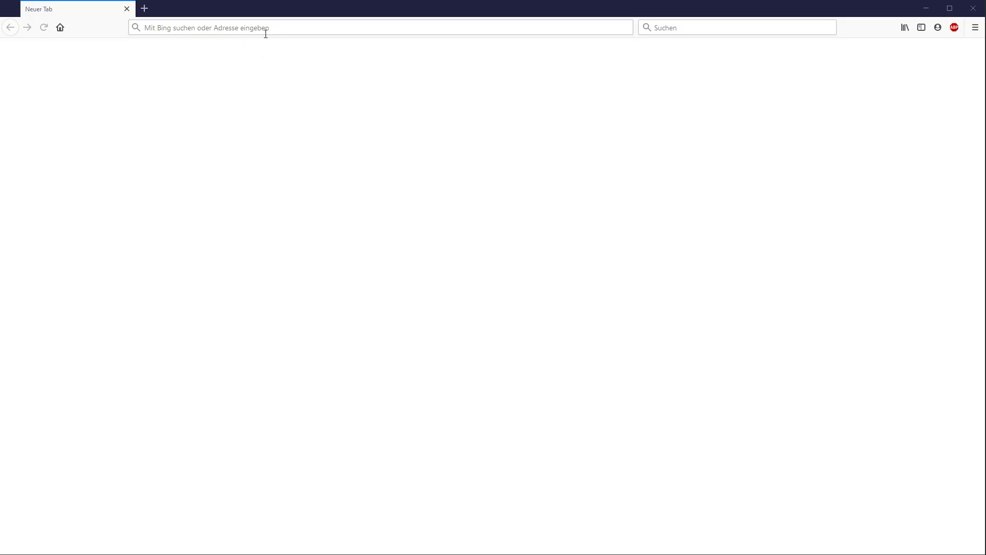
- Load darktable.org in Firefox
left_click(289, 29)
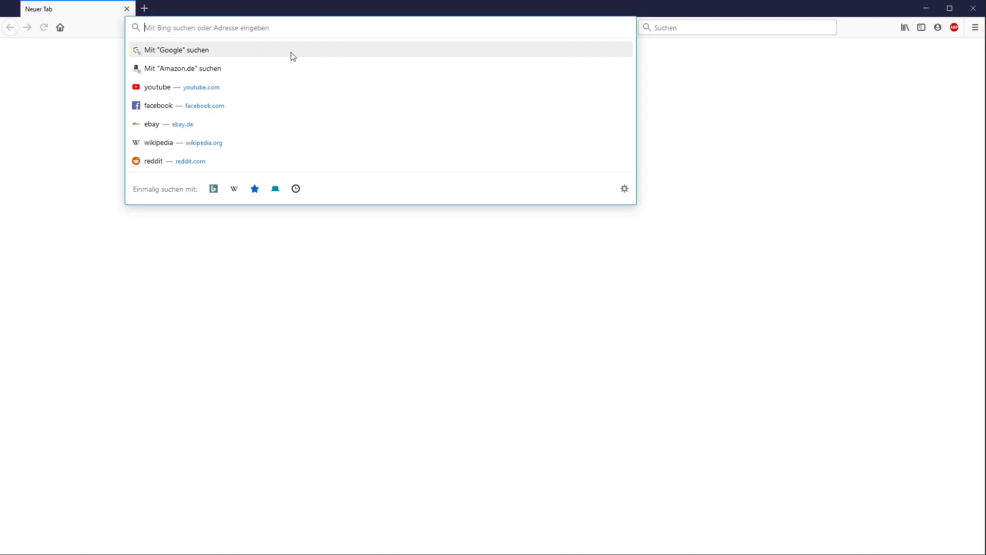
type("darktable.")
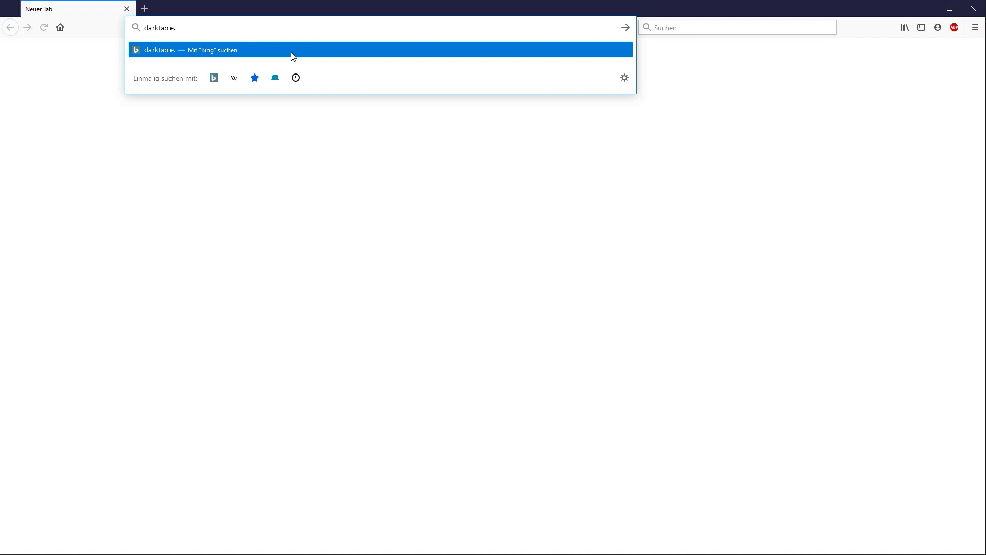
type("g")
key("Return")
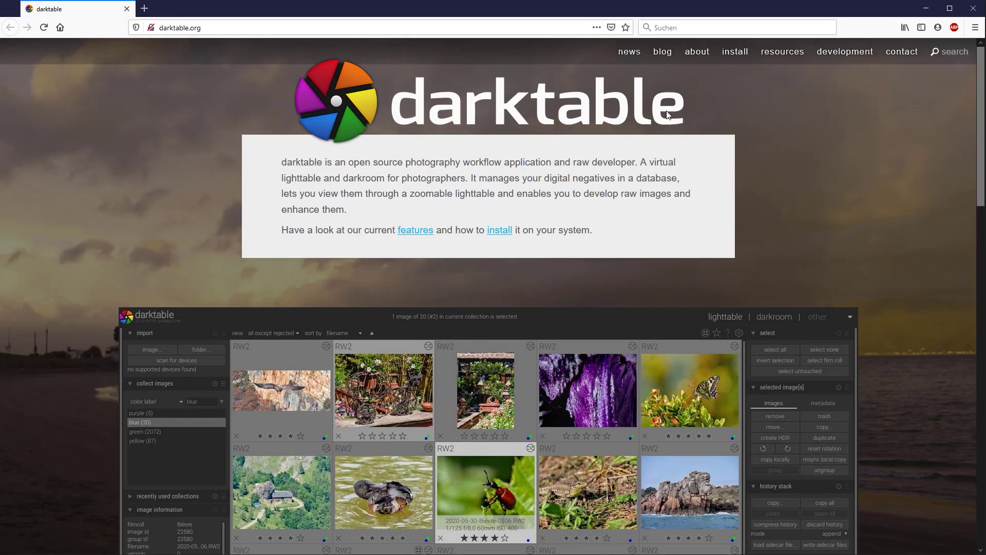
- Open darktable's install page and jump to the Microsoft Windows section
left_click(735, 52)
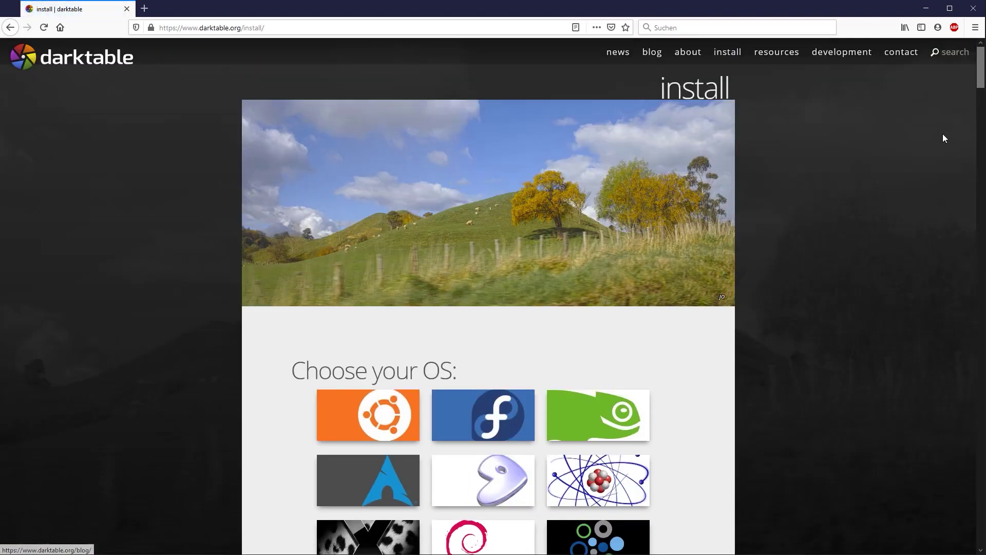
left_click_drag(980, 78, 982, 104)
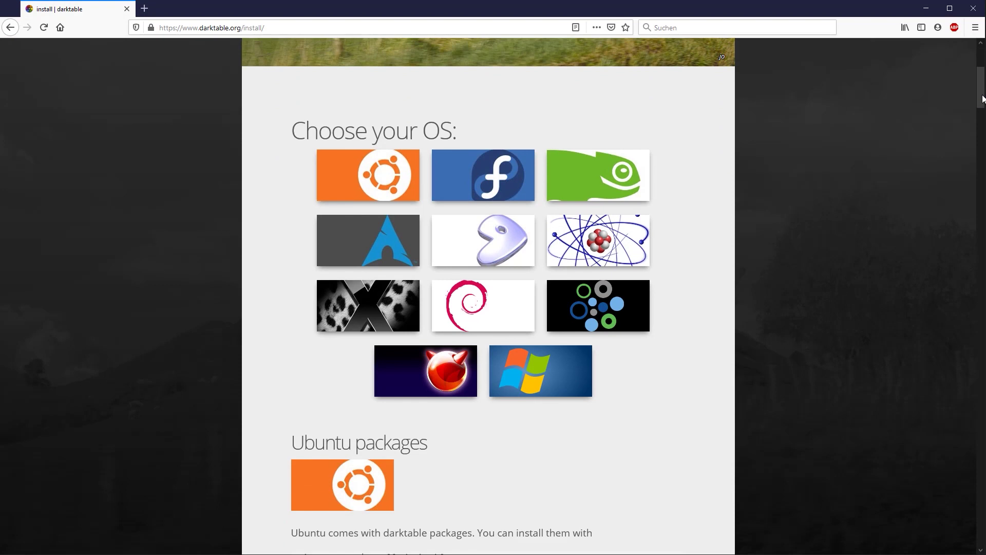
left_click_drag(982, 103, 951, 114)
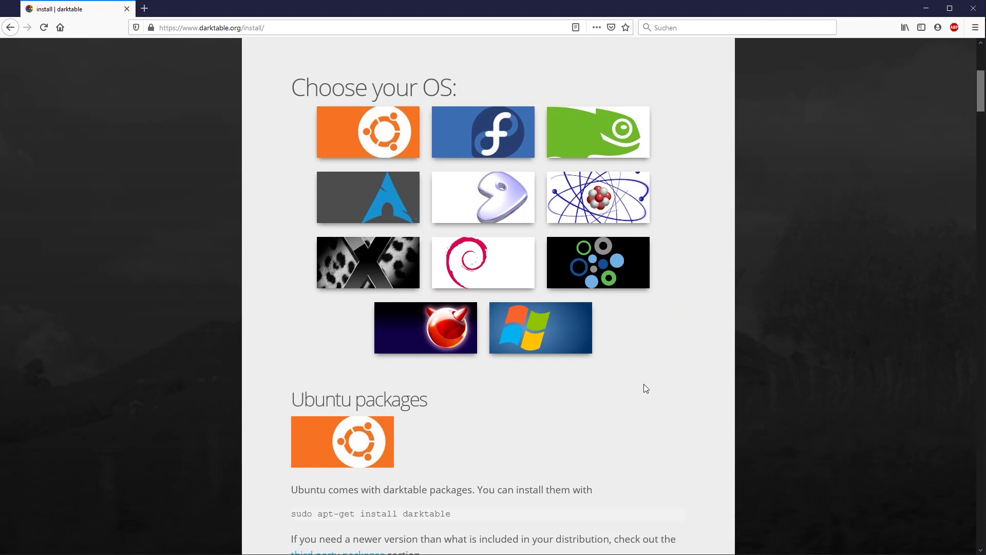
left_click(538, 329)
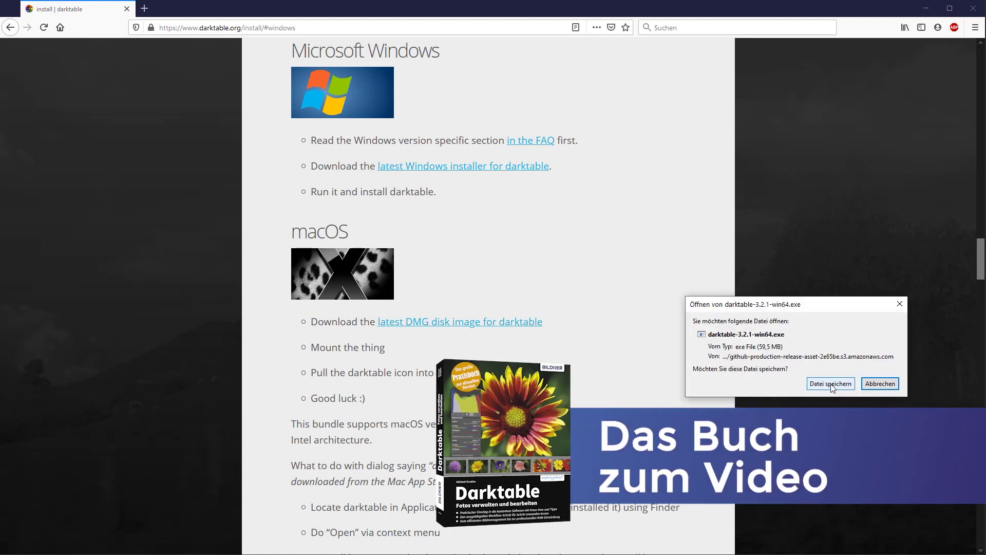
- Save darktable-3.2.1-win64.exe to Downloads, replacing the old copy, and show it in its folder
left_click(832, 385)
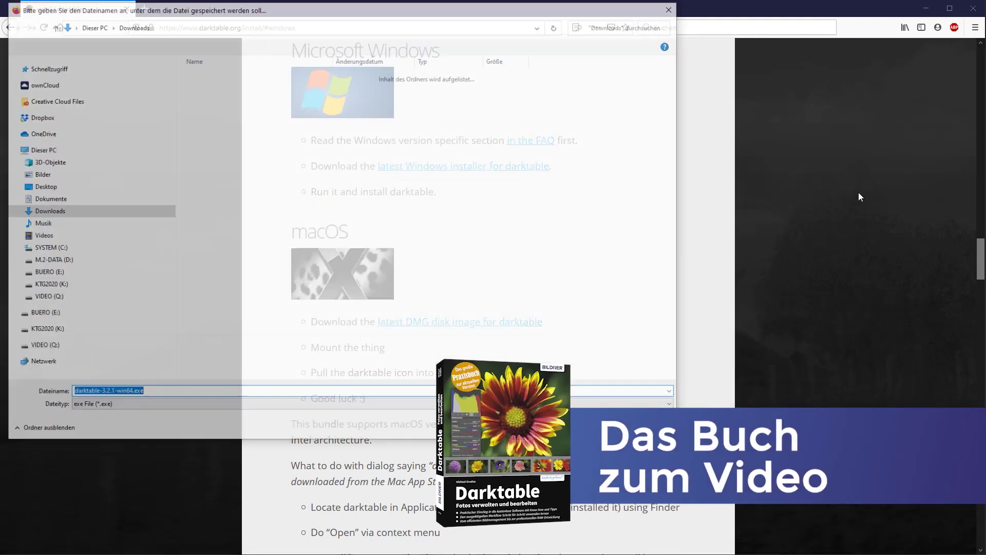
key("Return")
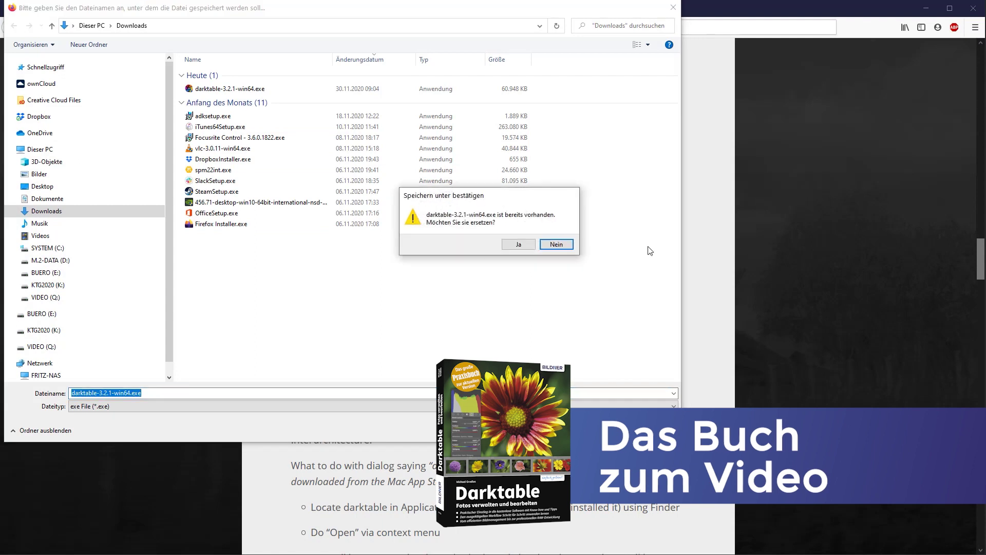
left_click(519, 245)
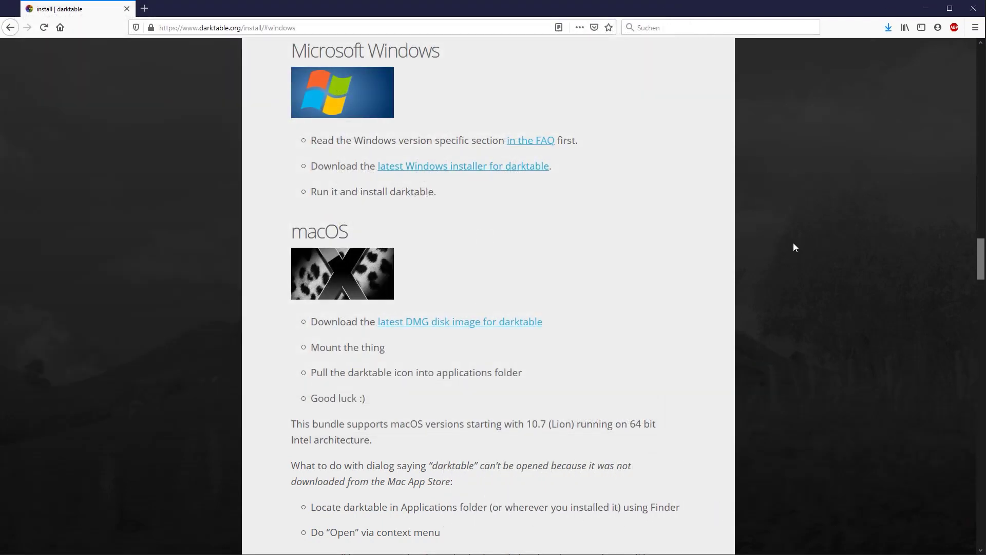
left_click(887, 30)
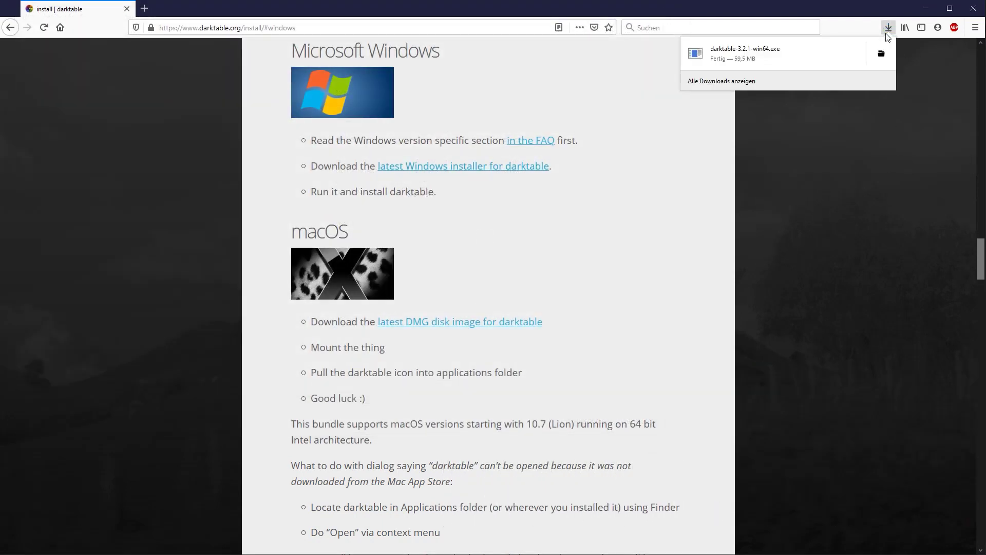
left_click(881, 54)
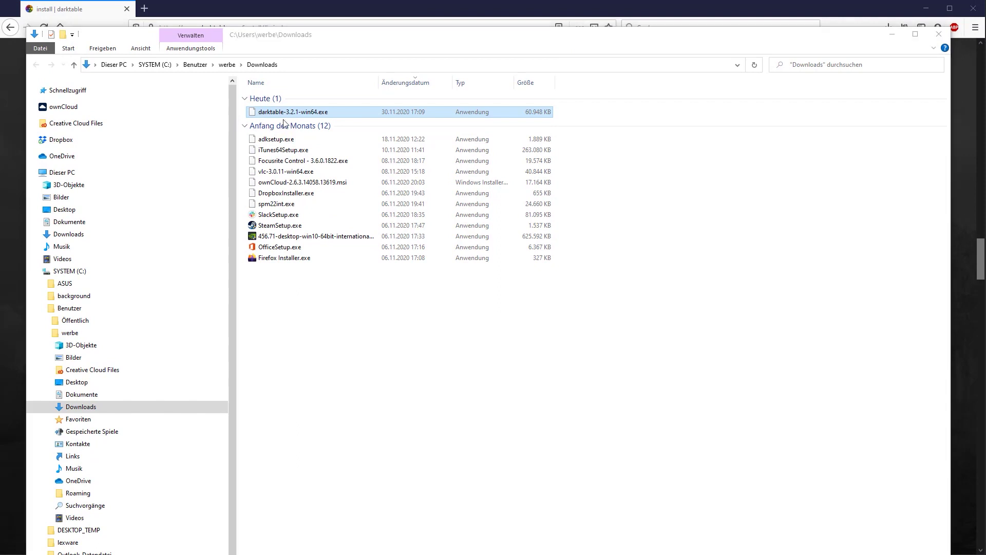
- Close the Downloads File Explorer window
left_click(939, 35)
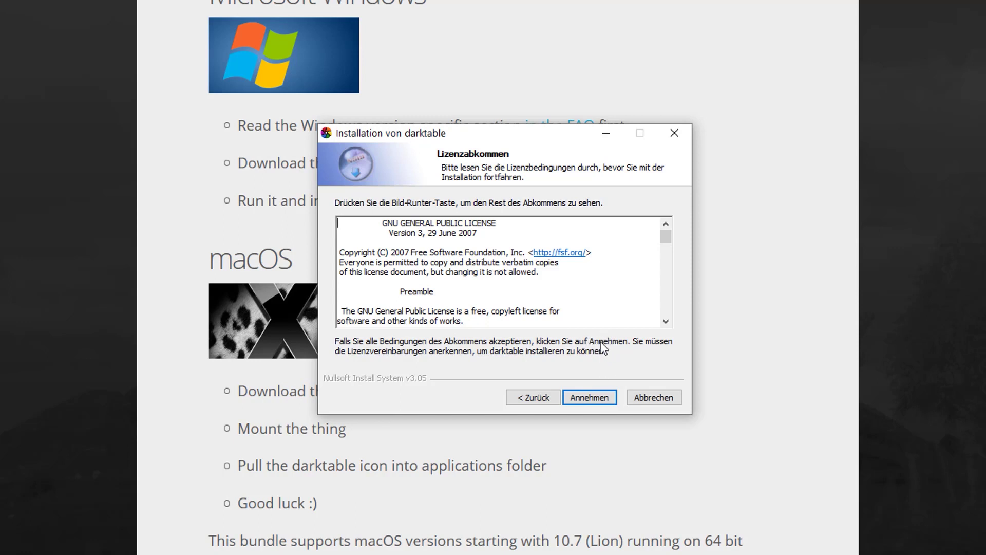
- Install darktable in the default folder with all components and no Start-menu shortcuts
left_click(601, 400)
left_click(598, 398)
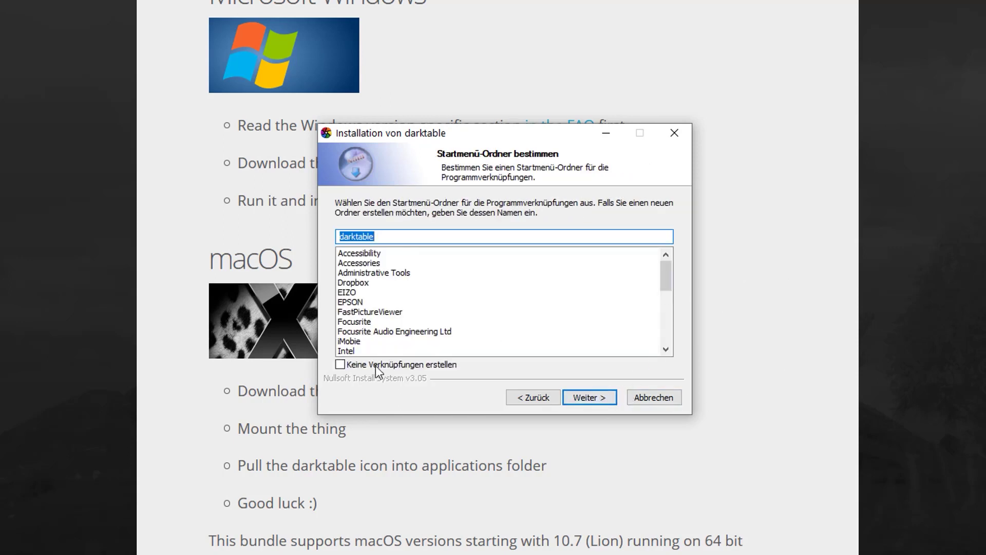
left_click(341, 364)
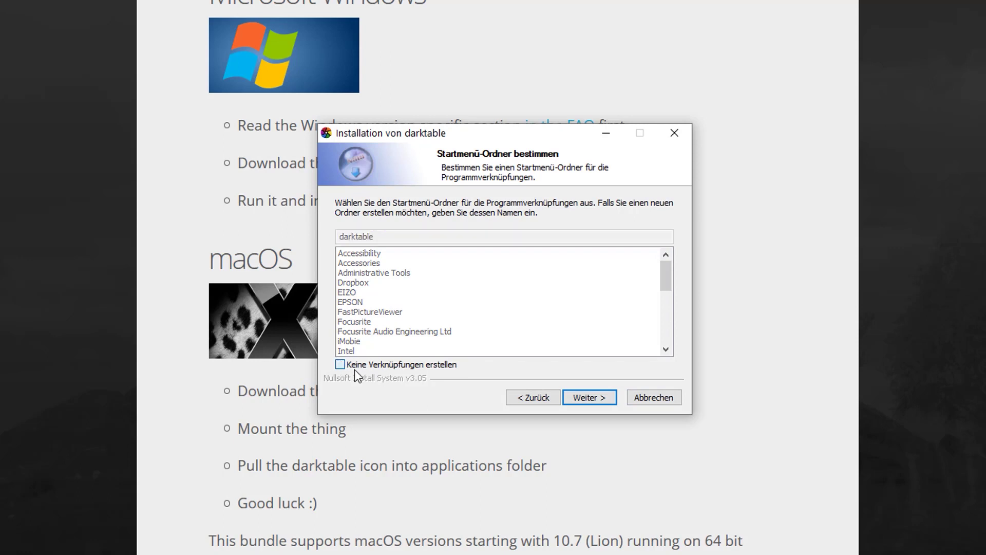
left_click(589, 398)
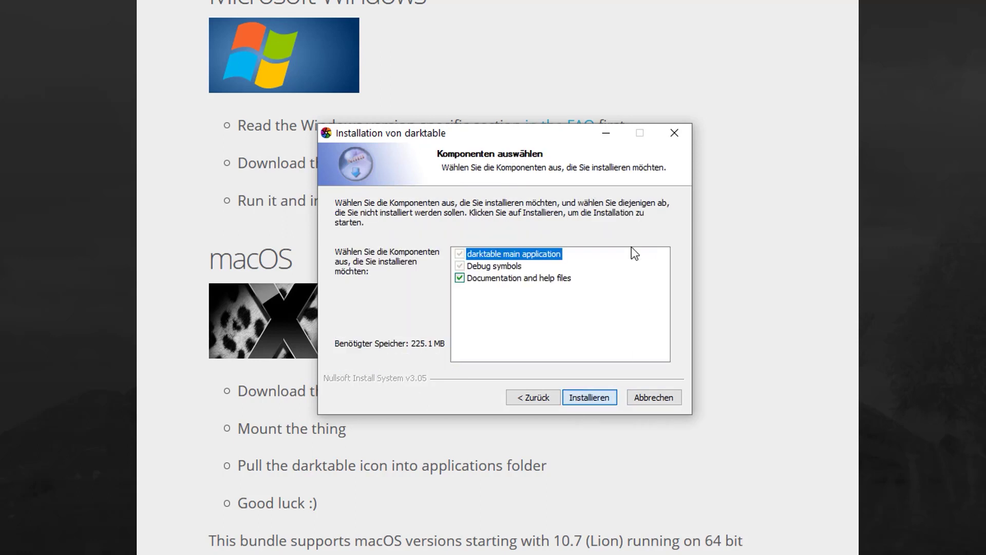
left_click(606, 392)
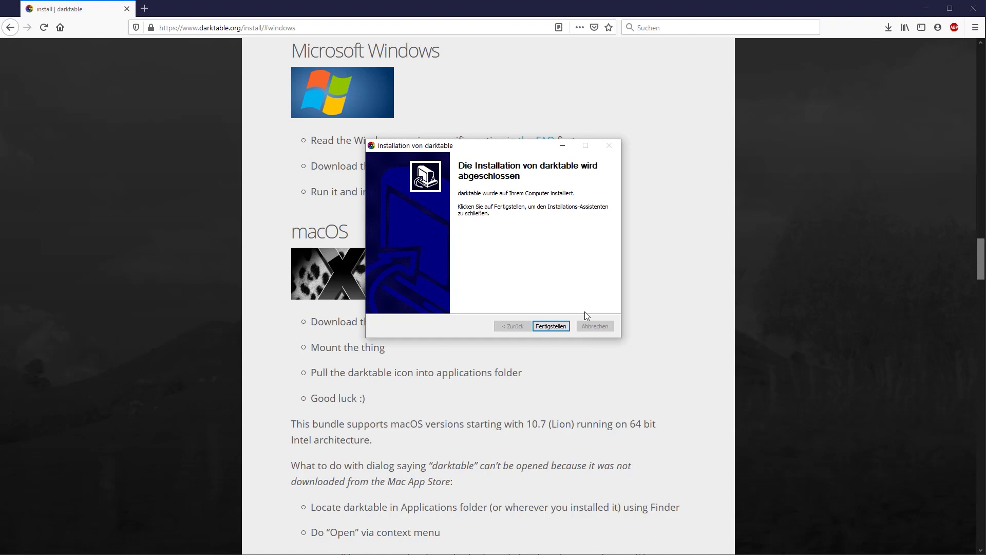
left_click(552, 327)
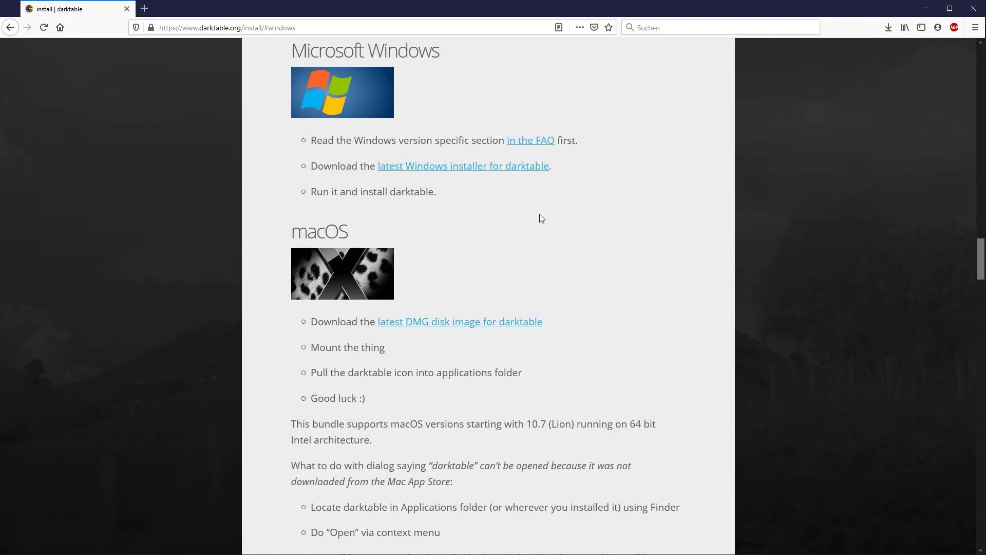
- Launch darktable.exe from C:\Program Files\darktable\bin via File Explorer
key("super+e")
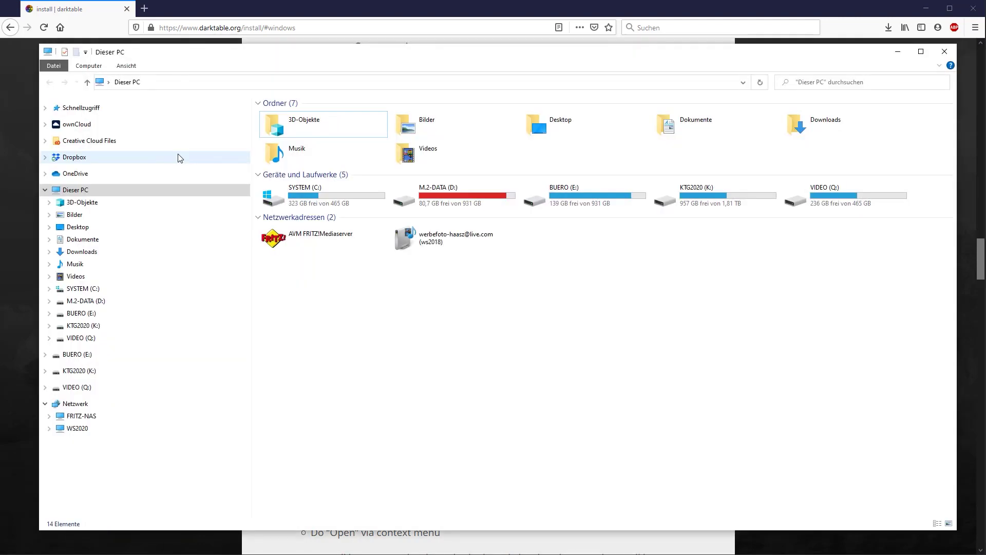
double_click(315, 201)
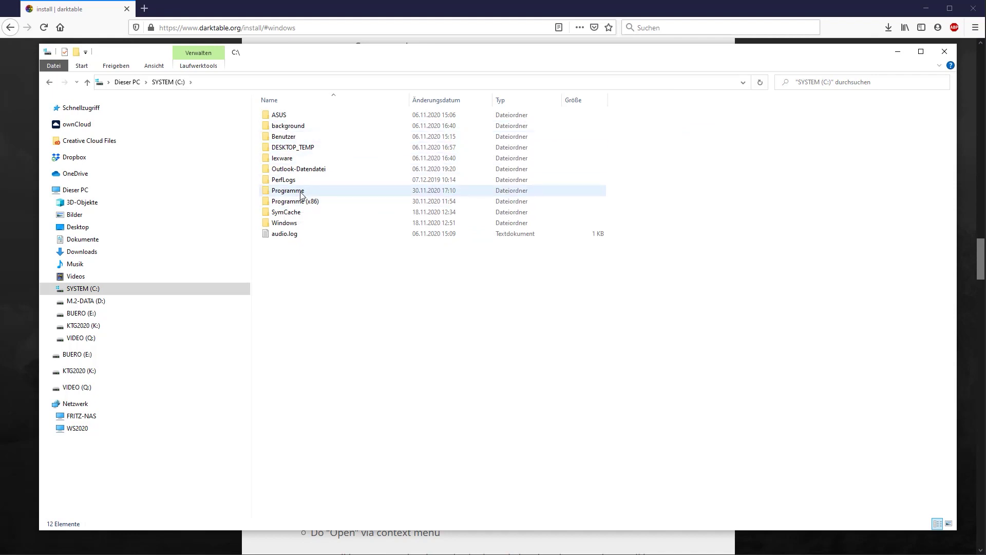
double_click(290, 190)
double_click(390, 158)
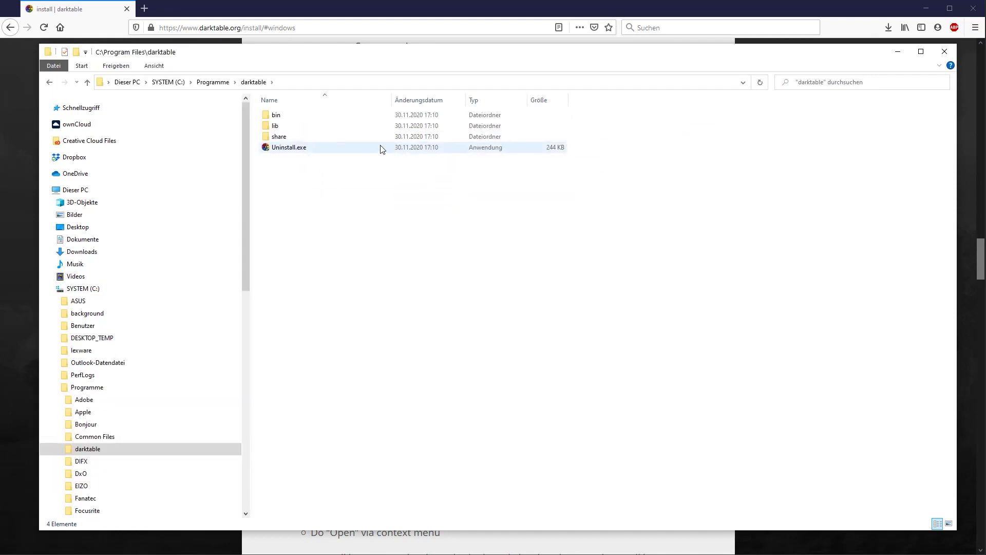
double_click(277, 116)
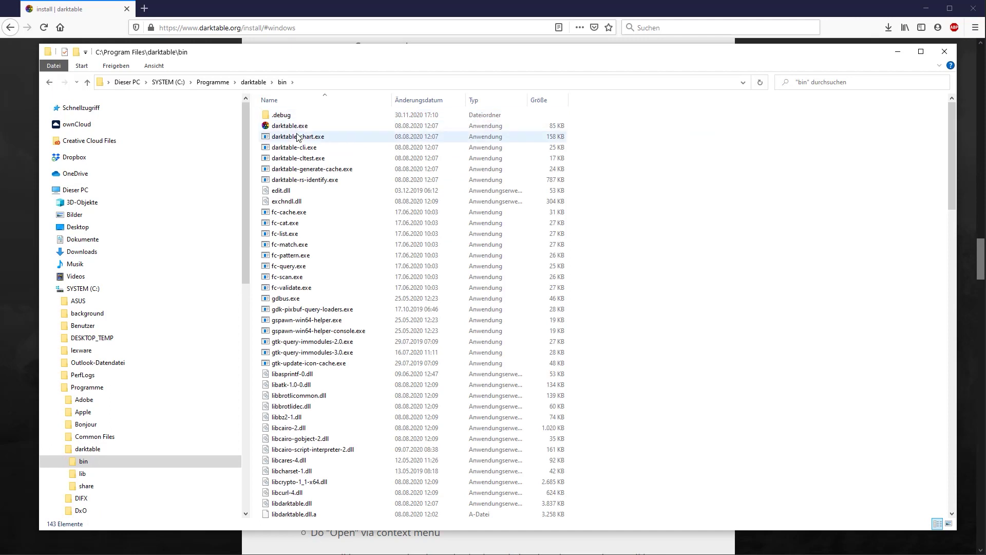
left_click(283, 127)
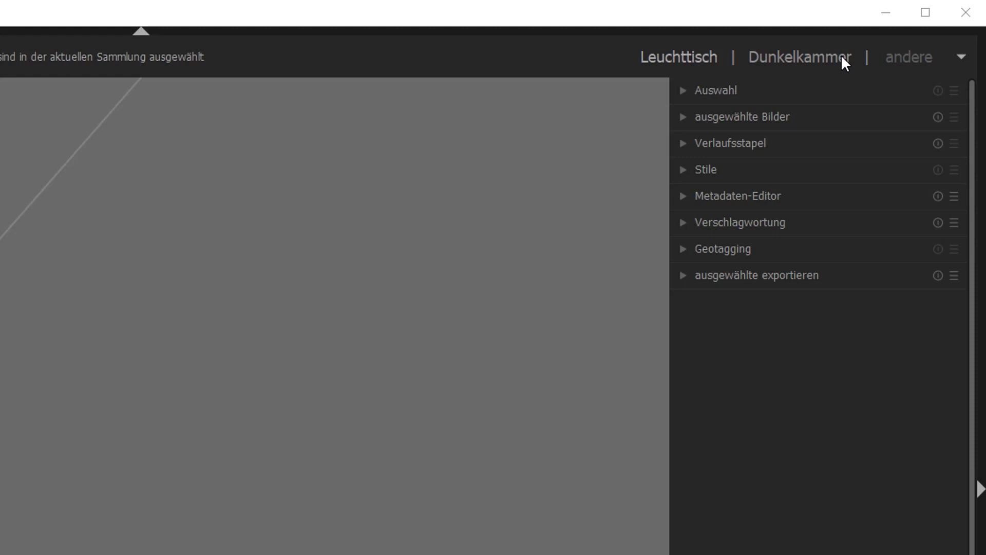
left_click(961, 58)
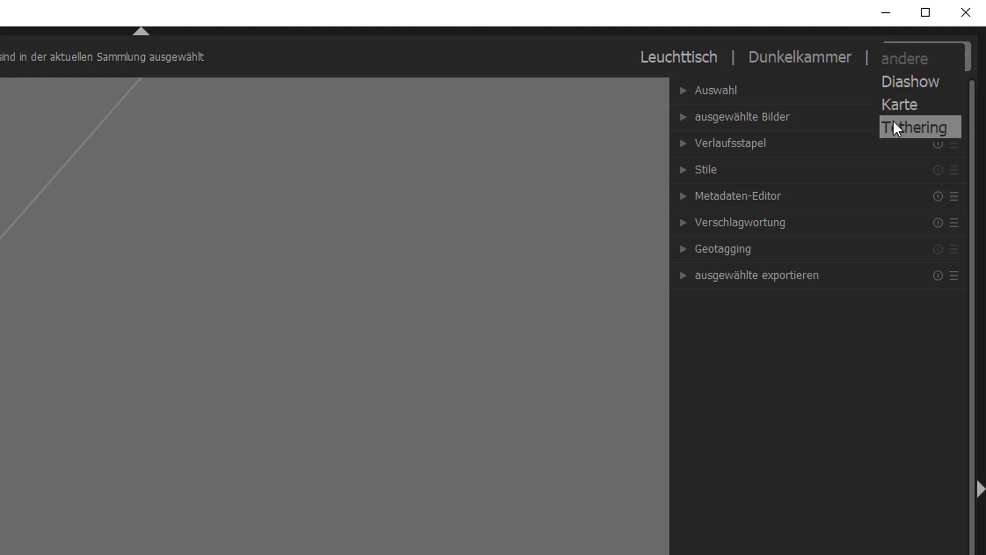
left_click(537, 51)
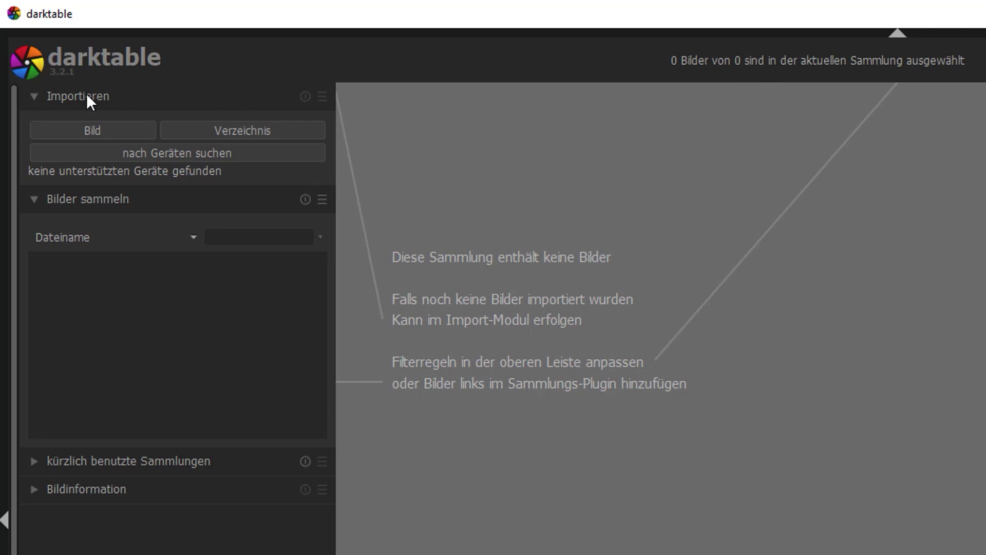
- Toggle the Importieren and Bilder sammeln modules, leaving only Importieren expanded
left_click(33, 97)
left_click(30, 125)
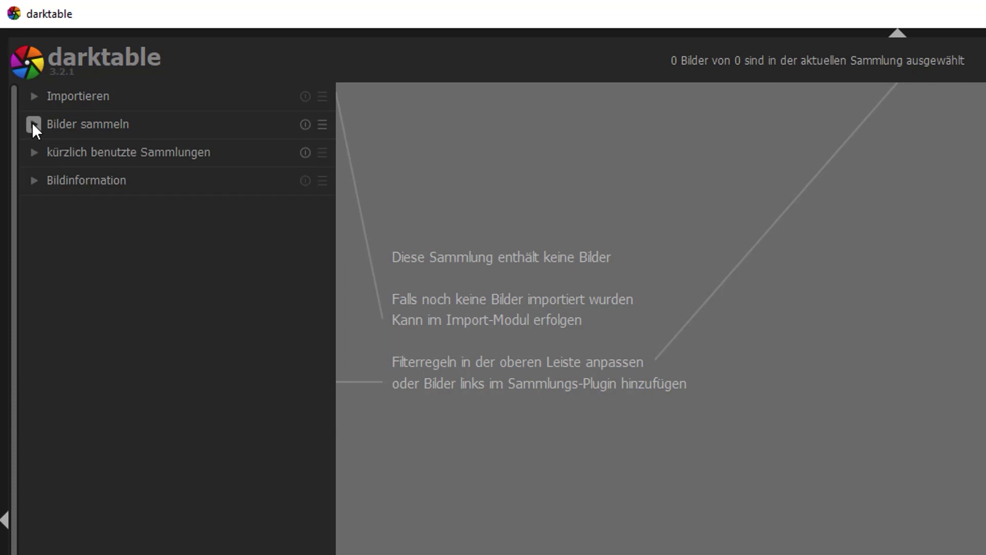
left_click(34, 98)
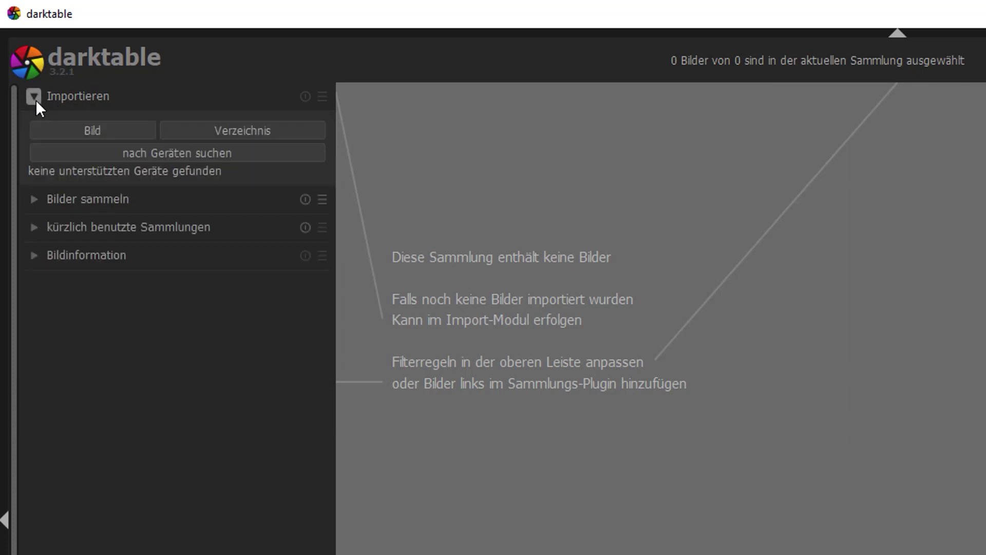
left_click(35, 199)
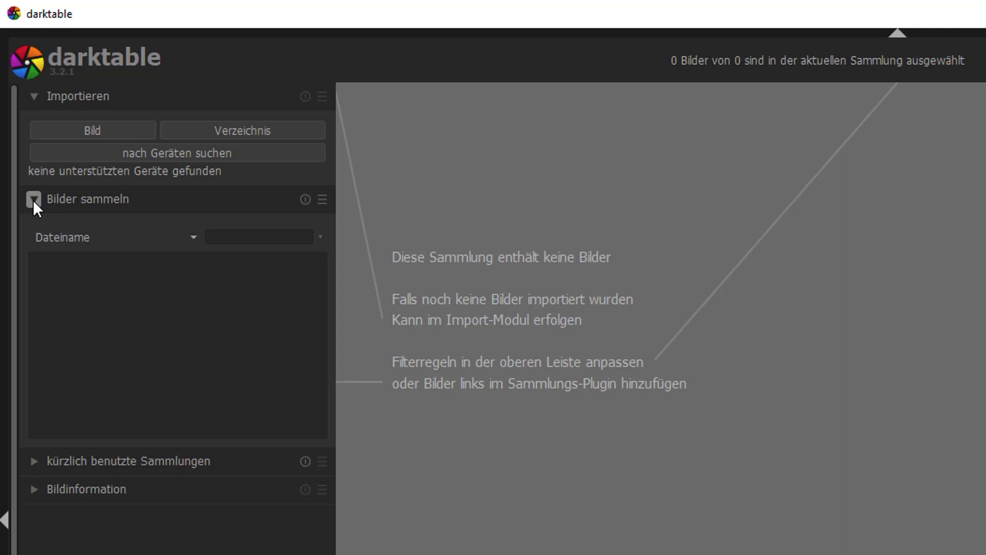
left_click(34, 201)
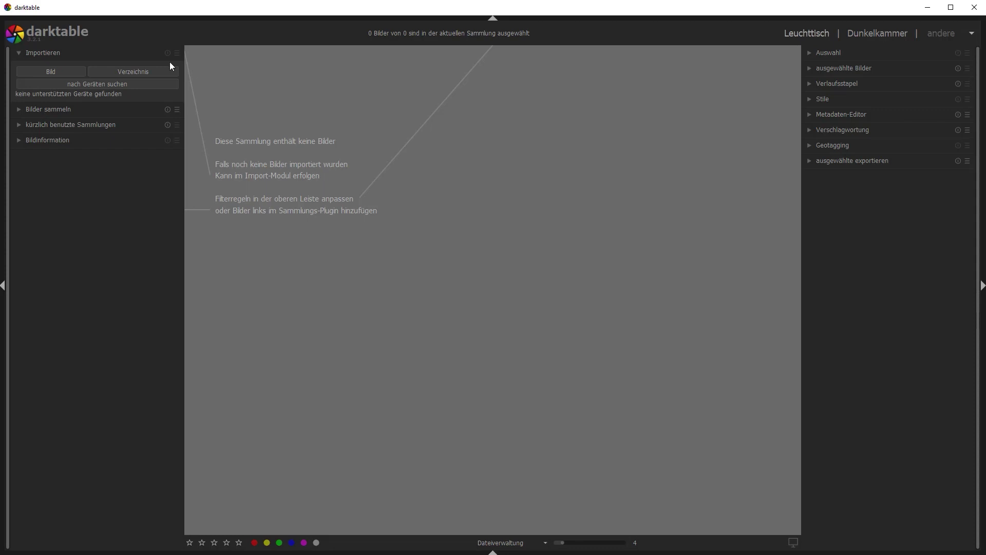
- Import the 2020-10-10_Jasmin folder via Verzeichnis, loading 65 portraits
left_click(129, 74)
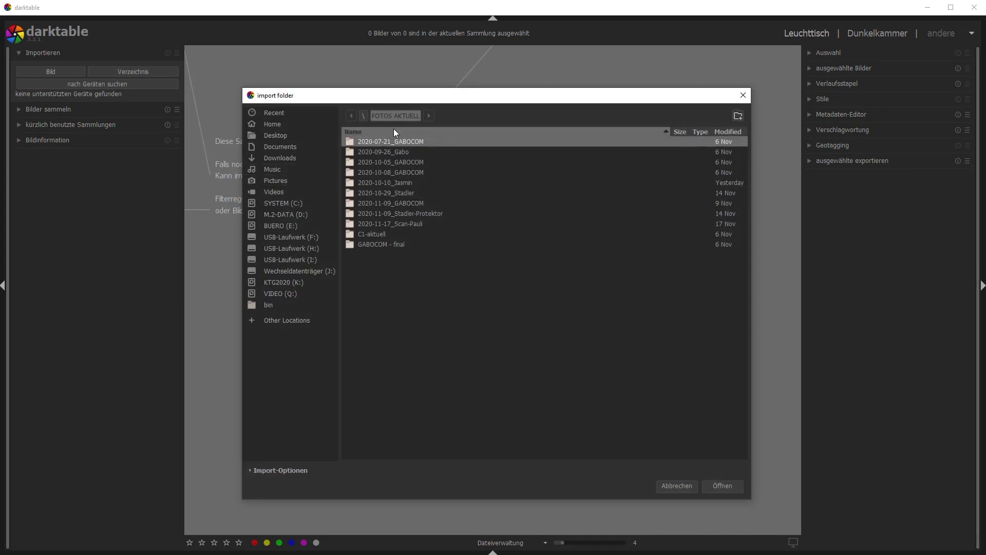
left_click(420, 183)
left_click(724, 487)
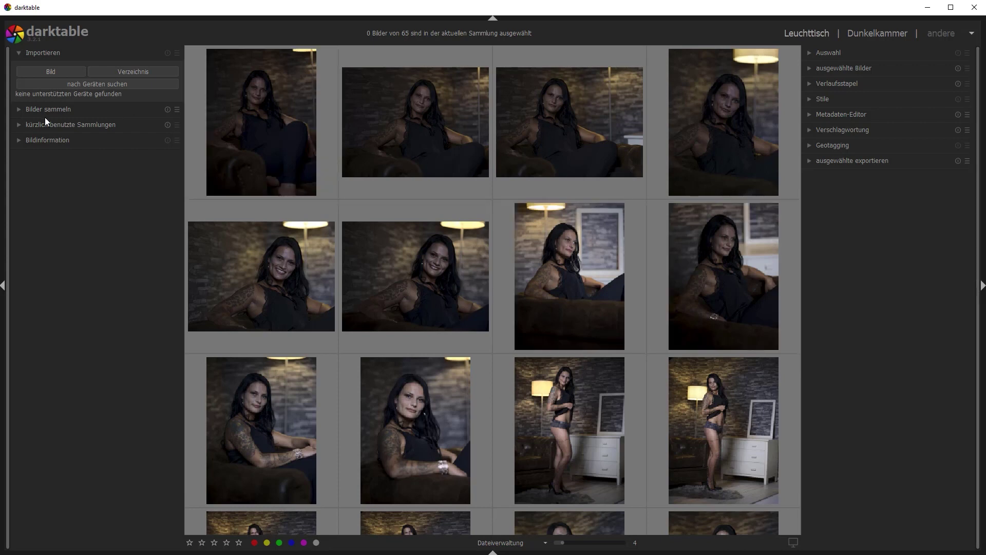
- Expand Bilder sammeln and switch the collection property from Filmrolle to Dateiname
left_click(18, 110)
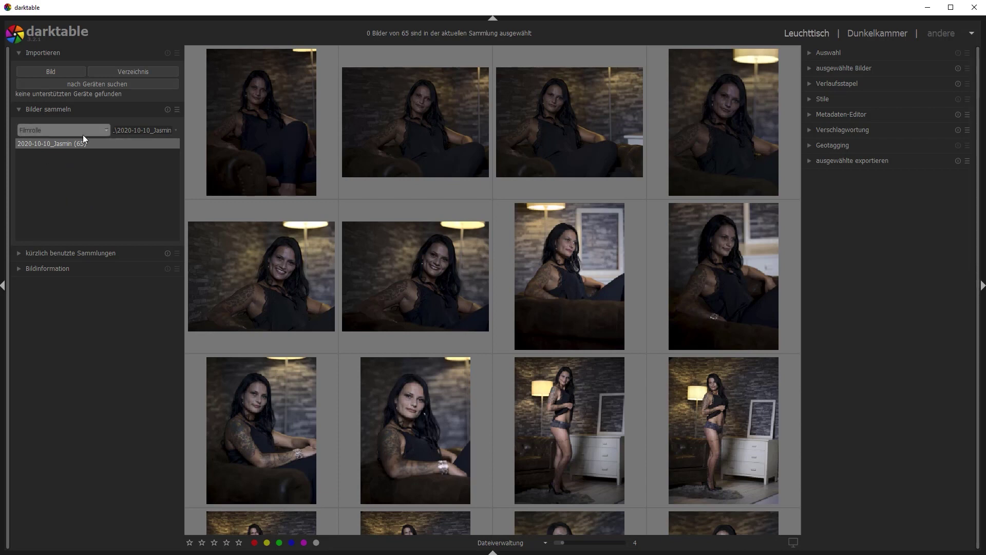
left_click(102, 130)
left_click(103, 128)
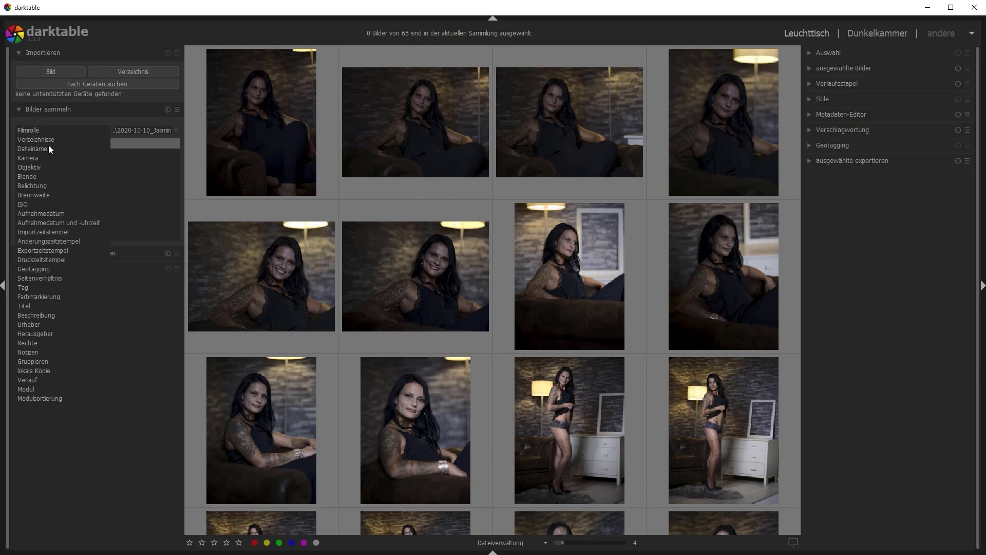
key("Escape")
left_click(91, 131)
key("Escape")
left_click(92, 131)
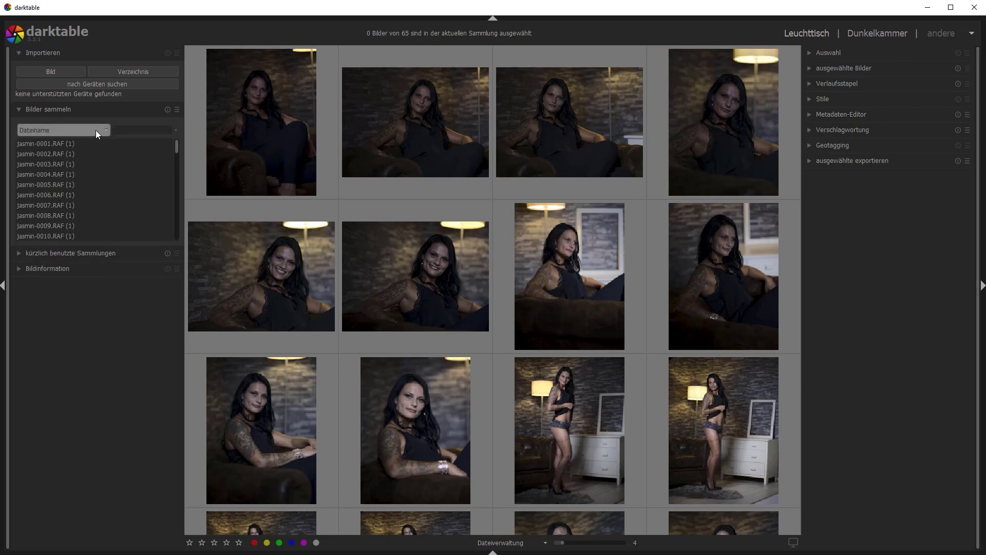
- Change the collection property to Verzeichnisse and select the 2020-10-10_Jasmin folder
left_click(101, 129)
left_click(57, 126)
left_click(105, 130)
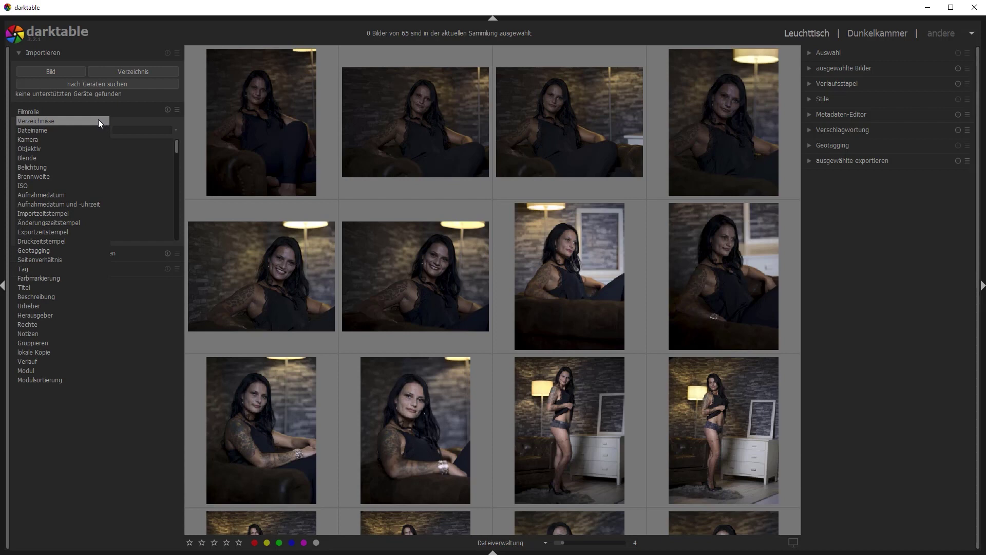
left_click(99, 121)
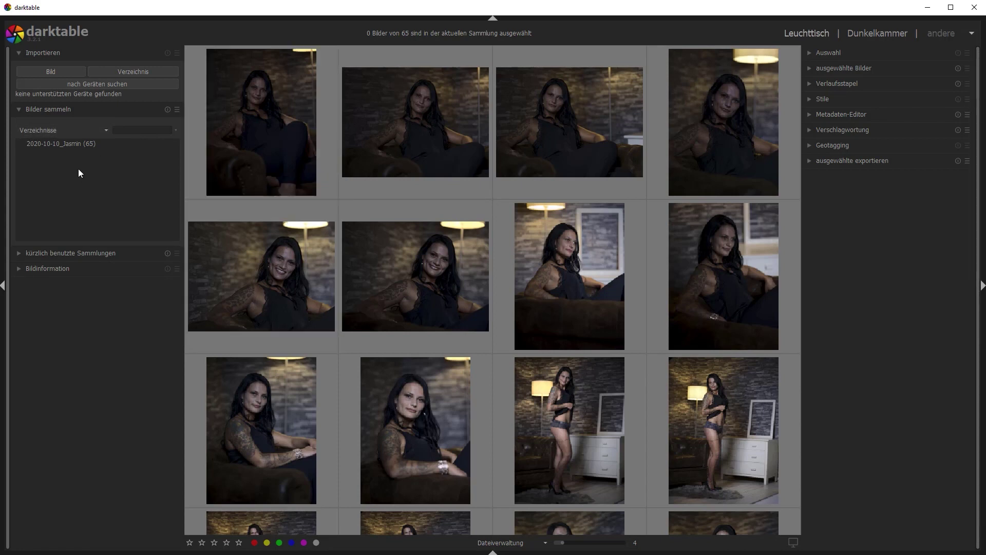
left_click(104, 130)
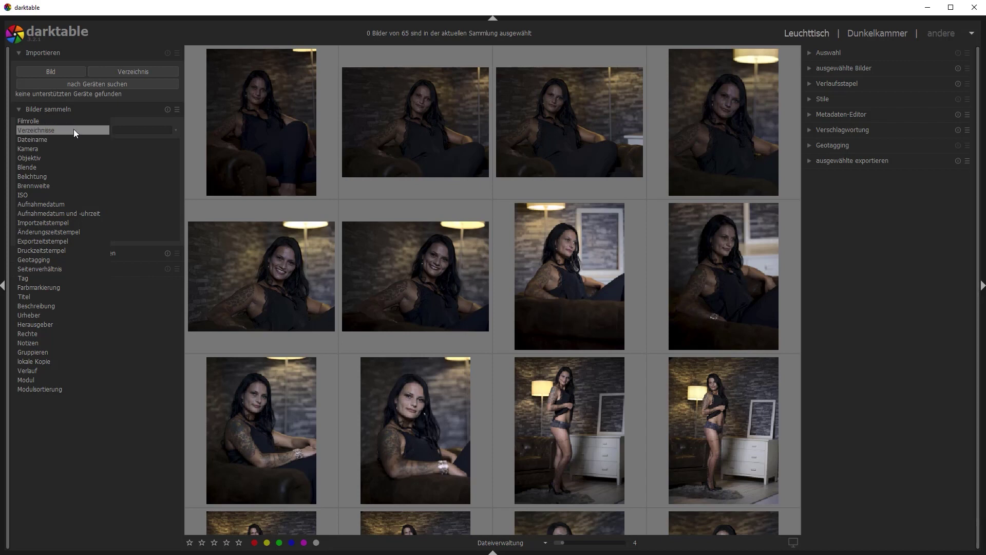
left_click(45, 129)
left_click(53, 130)
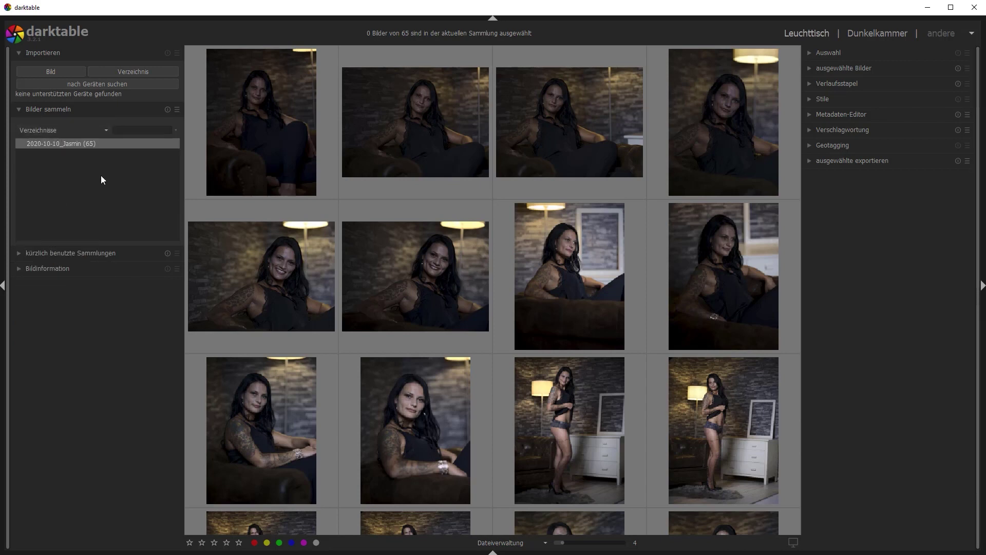
- Expand Bildinformation and view metadata for the first portrait and jasmin-0002
left_click(18, 110)
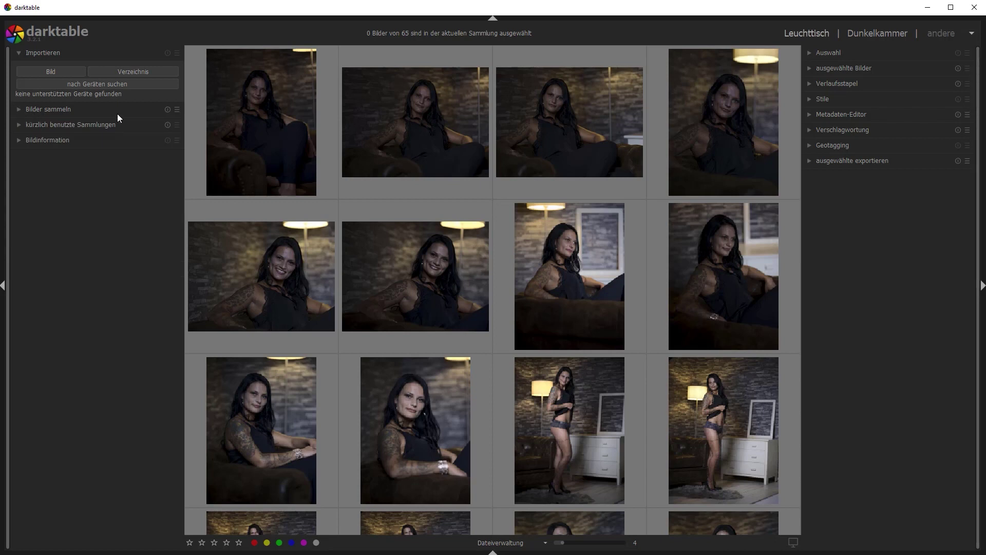
left_click(19, 125)
left_click(21, 126)
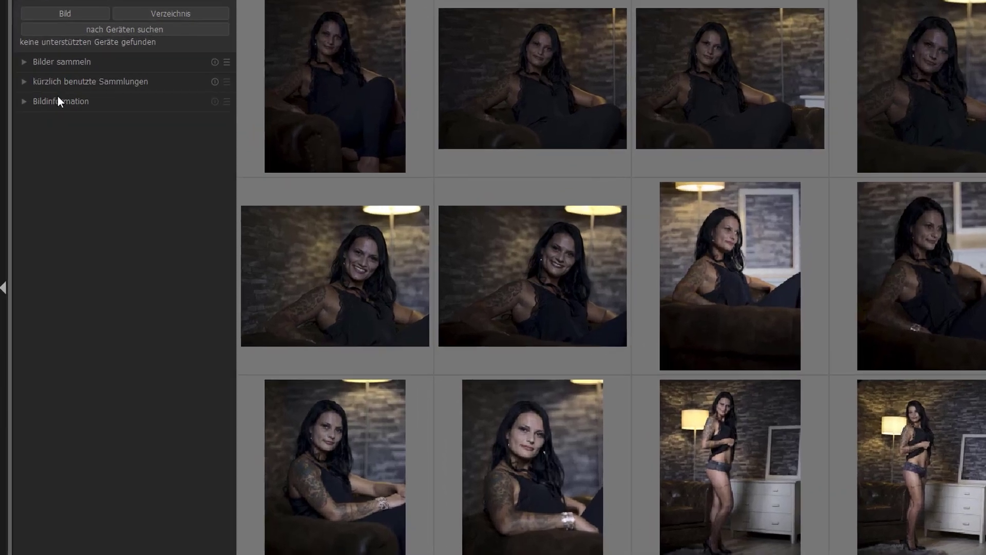
left_click(41, 140)
left_click(75, 62)
mouse_move(335, 87)
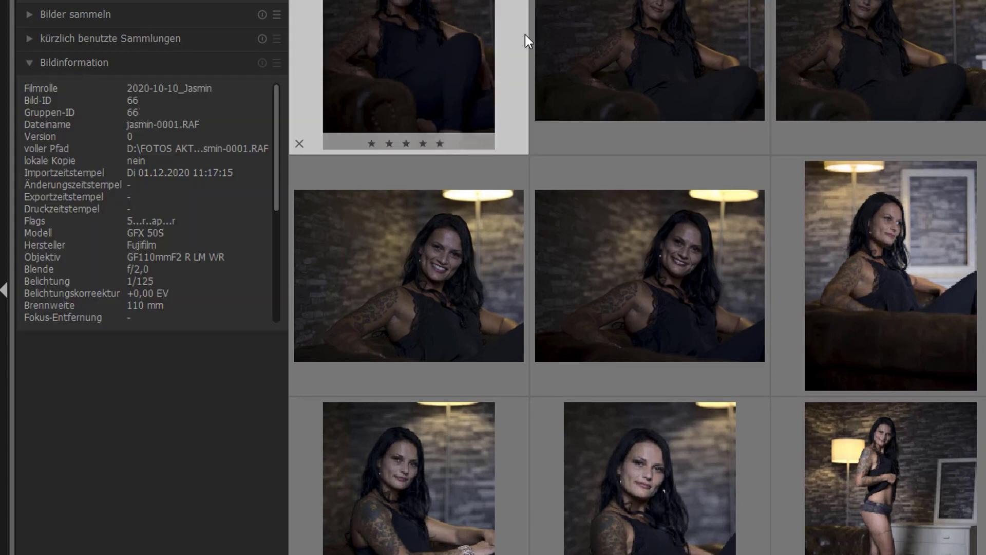
left_click(645, 48)
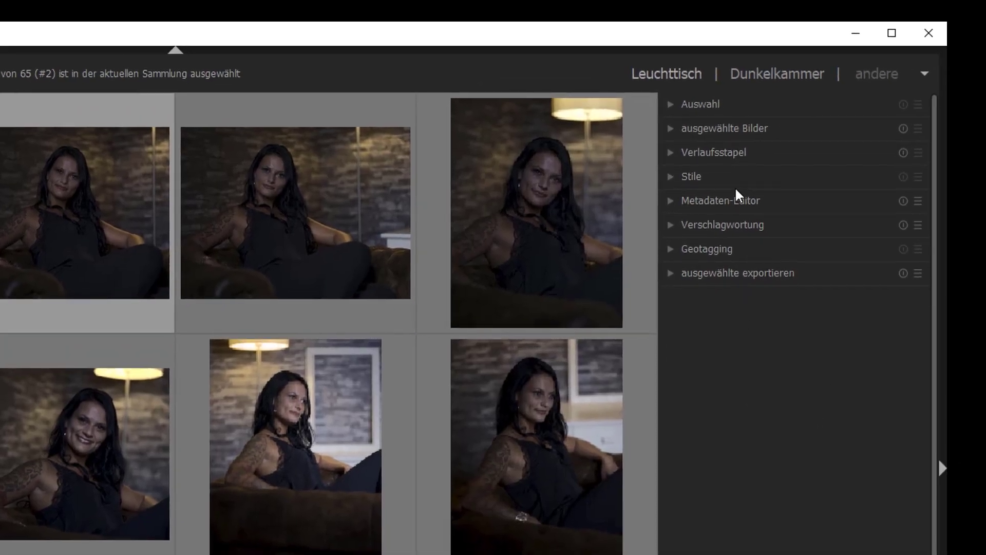
- Expand the Auswahl module, select all 65 images, then select only the first portrait
left_click(671, 202)
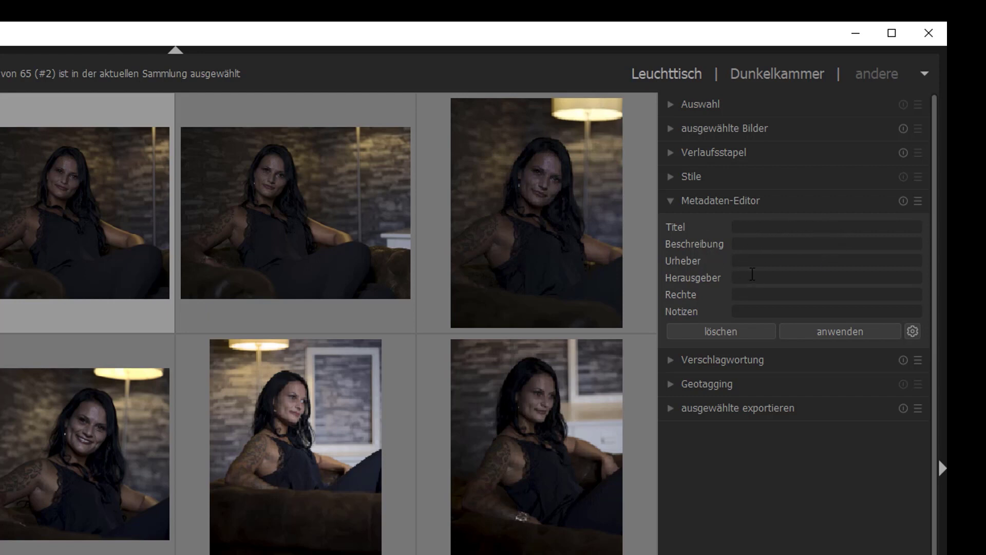
left_click(671, 201)
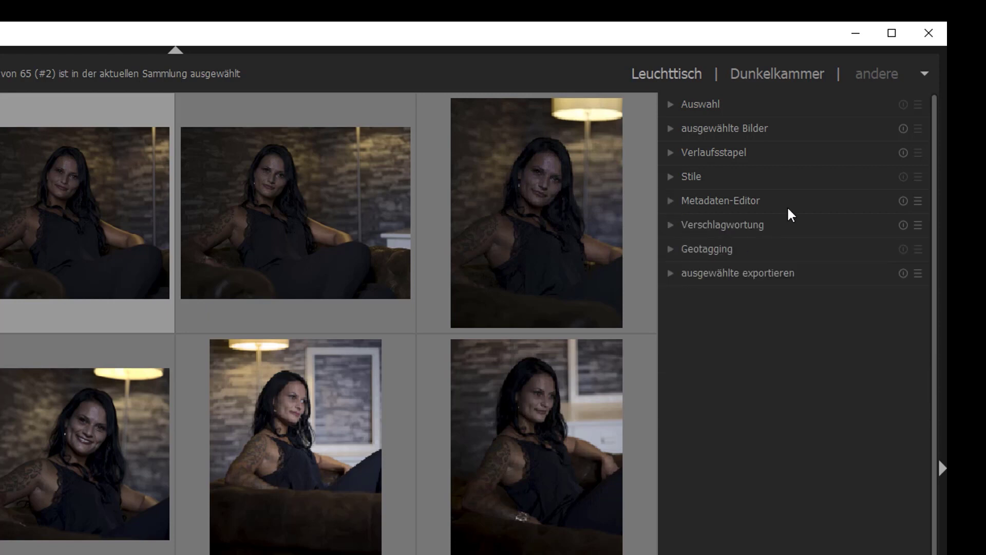
left_click(670, 105)
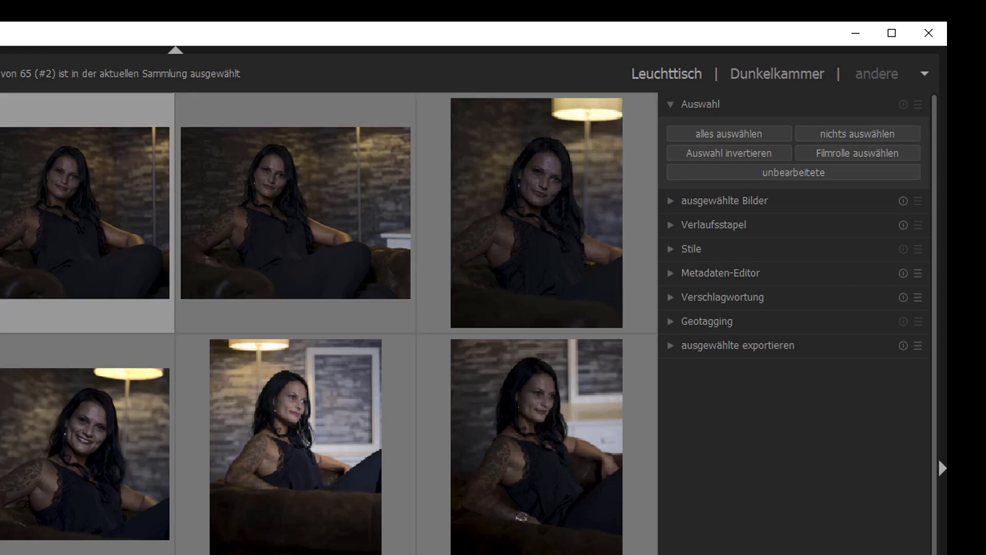
left_click(70, 248, "ctrl")
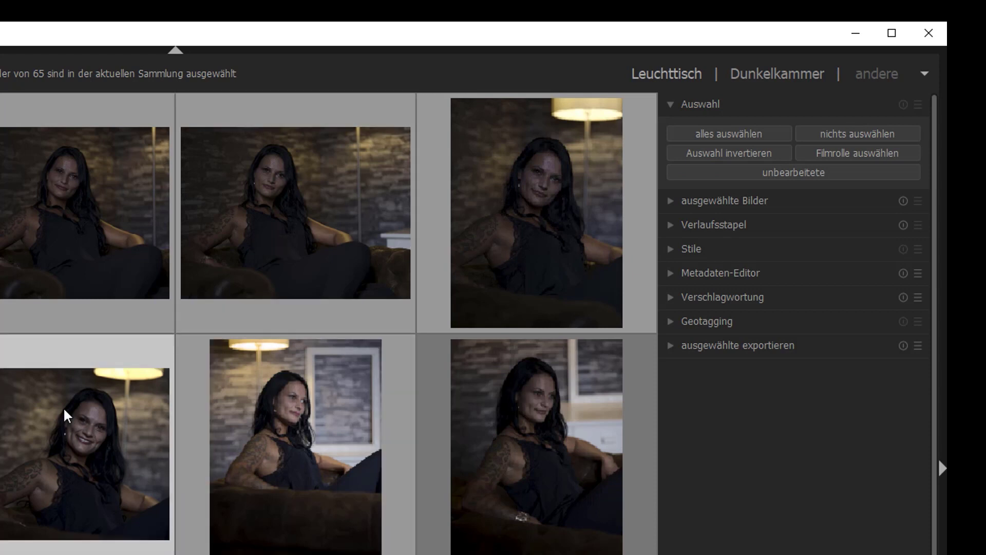
left_click(39, 244)
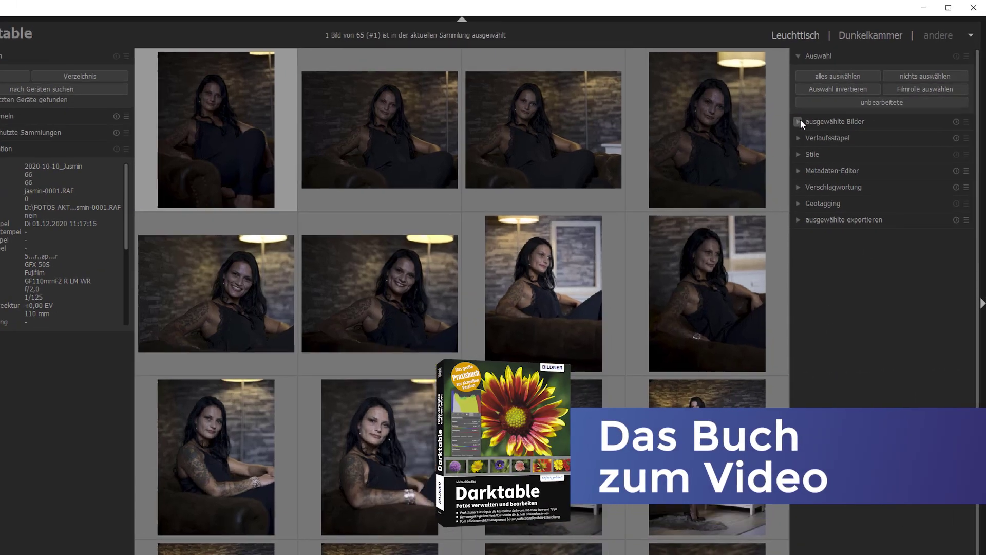
- Expand and collapse the selected-images section, then collapse the selection section
left_click(822, 113)
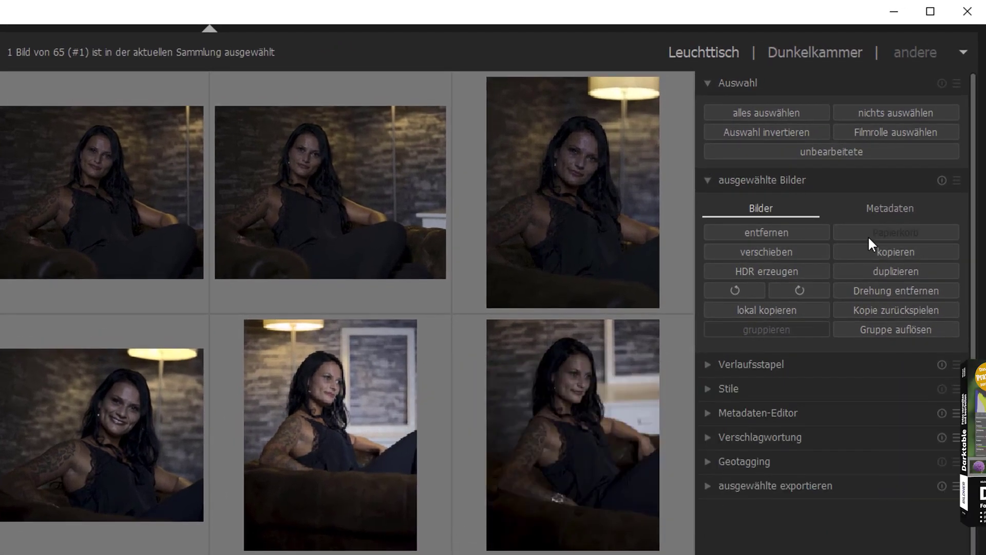
left_click(718, 179)
left_click(707, 82)
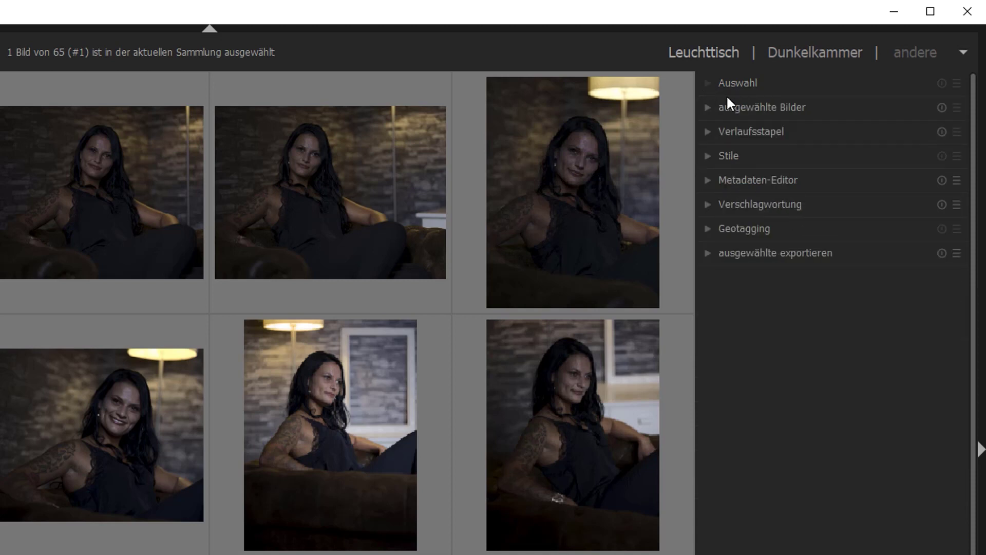
- Briefly expand and collapse the Stile and Metadaten-Editor sections
left_click(705, 155)
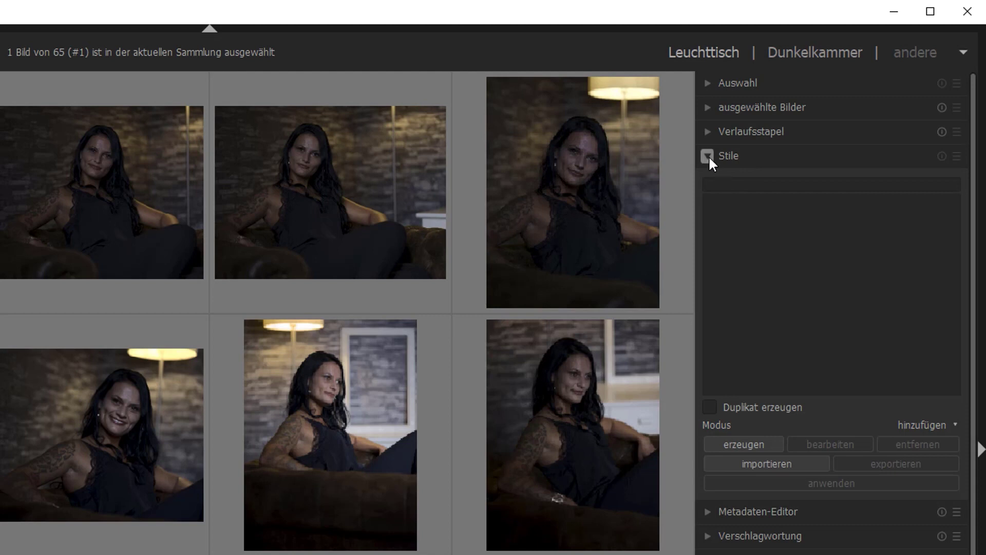
left_click(707, 155)
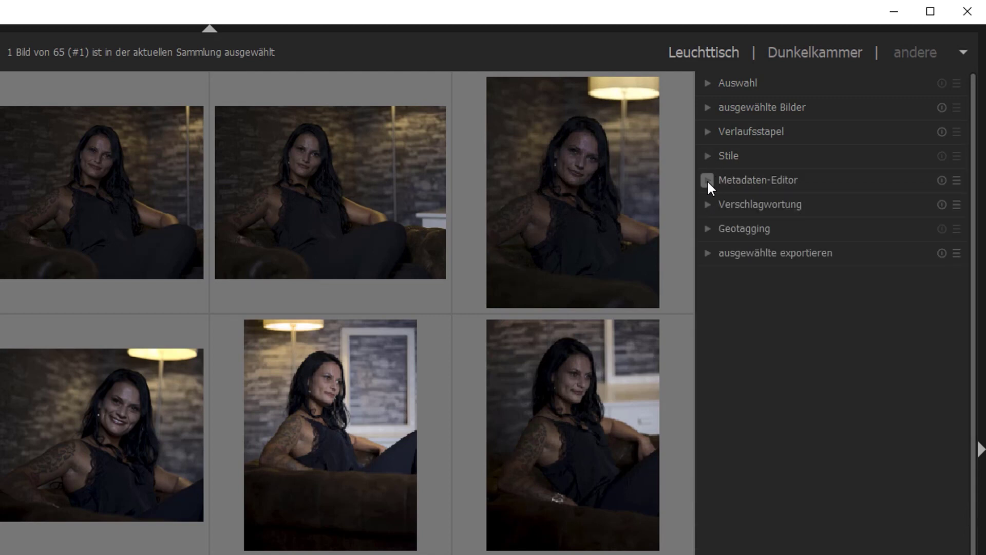
left_click(707, 181)
left_click(706, 181)
- Look at Verschlagwortung and the export options, then leave both collapsed
left_click(705, 203)
left_click(764, 207)
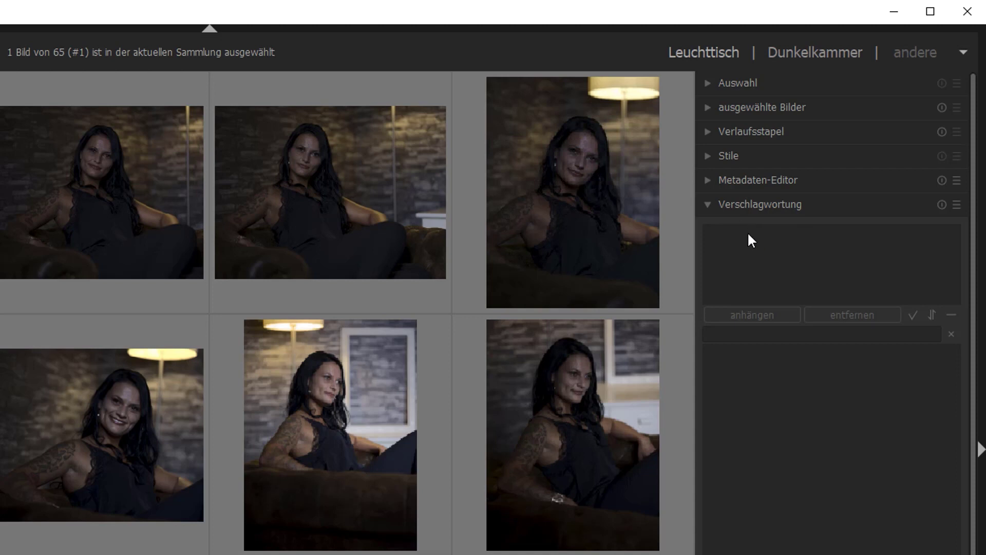
left_click(707, 204)
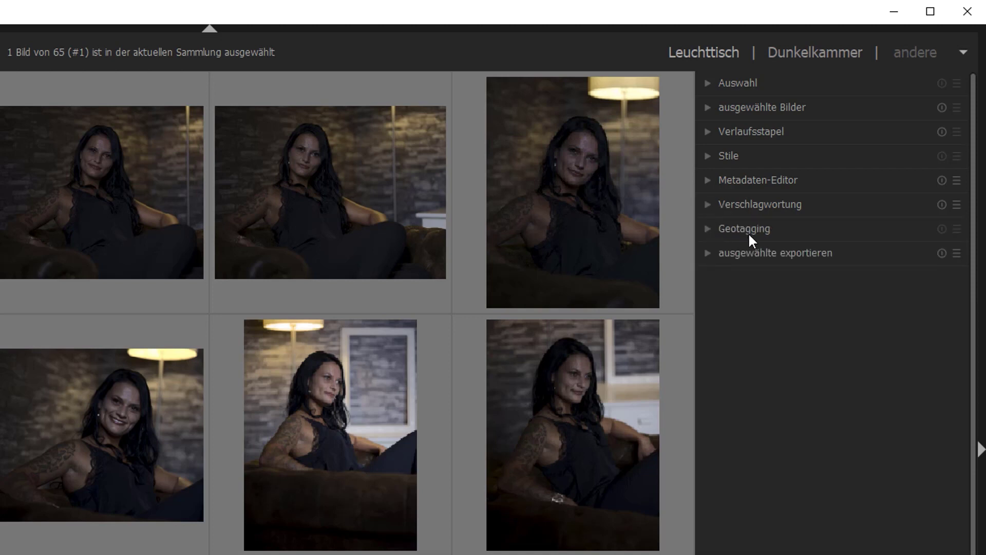
left_click(709, 253)
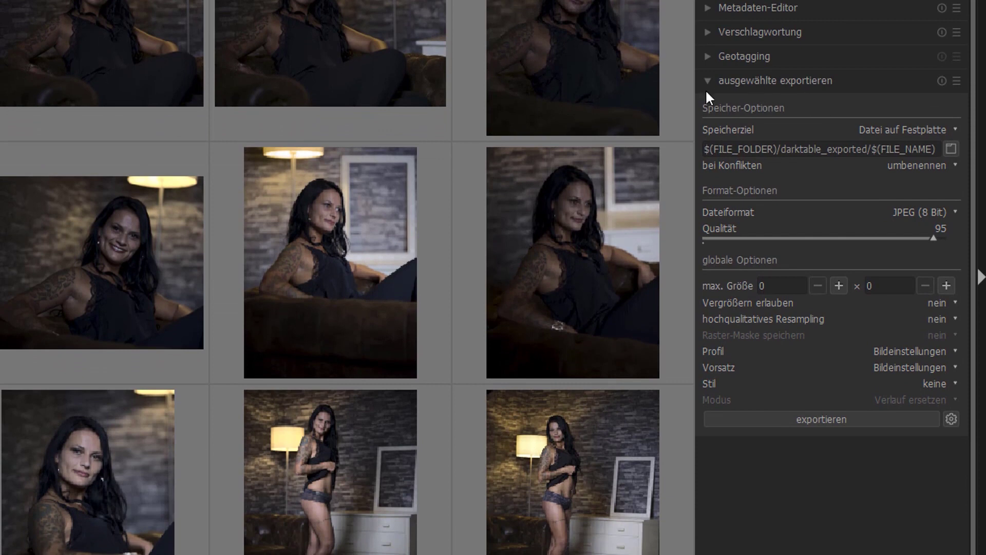
left_click(709, 80)
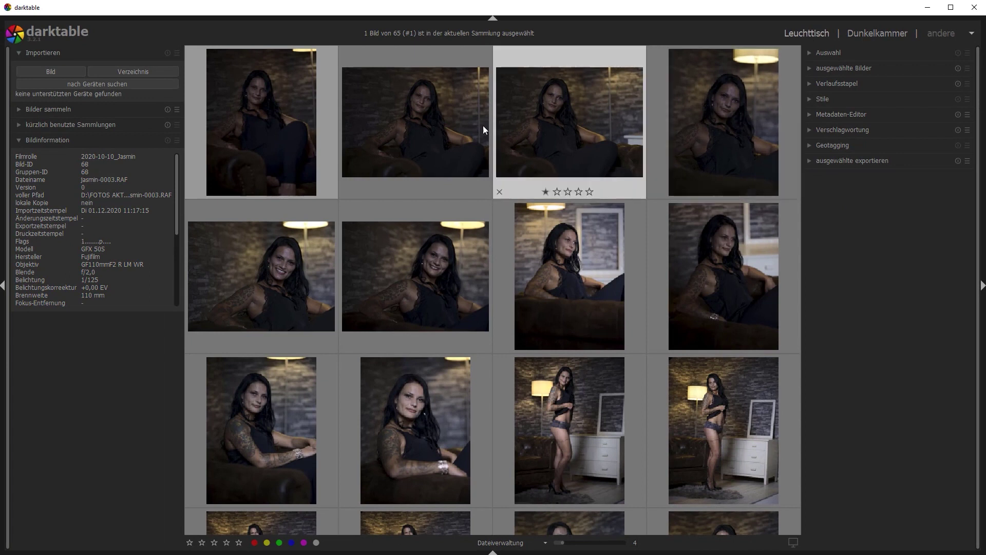
mouse_move(260, 122)
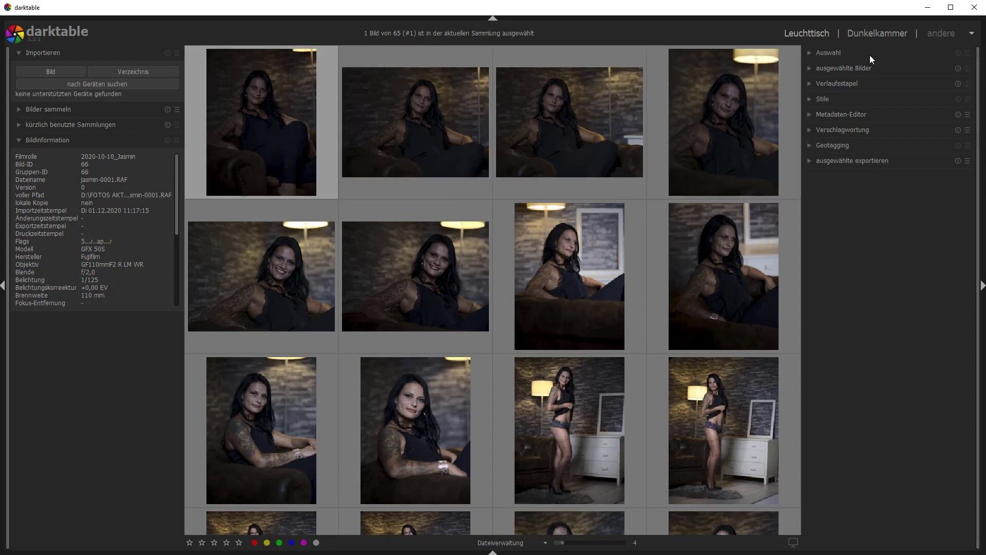
- Open the first portrait in Dunkelkammer and list its active modules, like Weißabgleich and Basiskurve
left_click(877, 35)
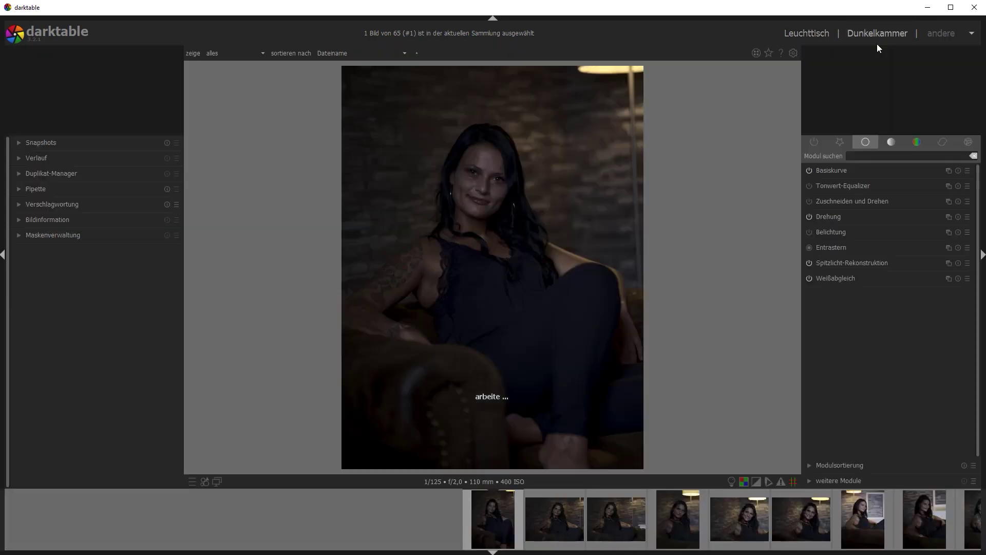
mouse_move(492, 517)
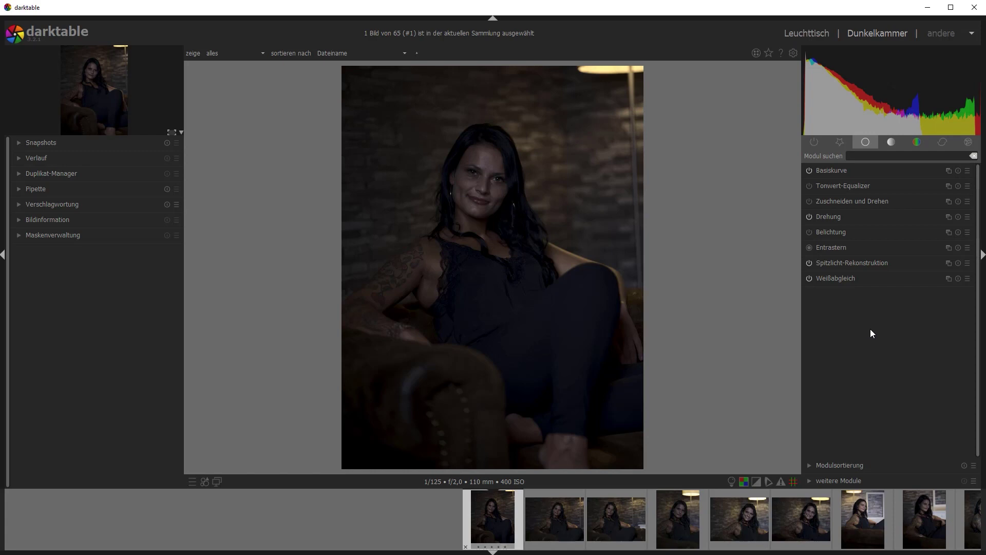
left_click(890, 144)
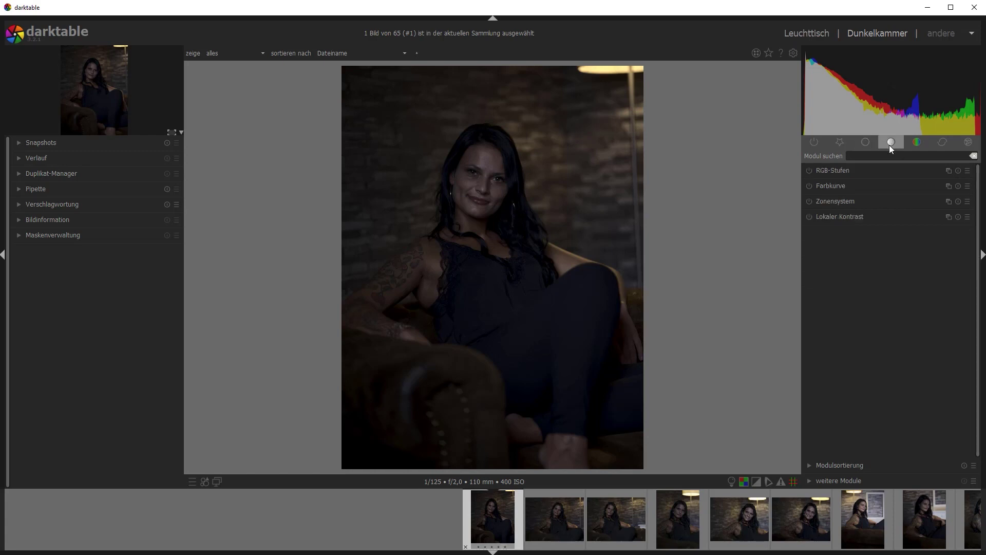
left_click(917, 143)
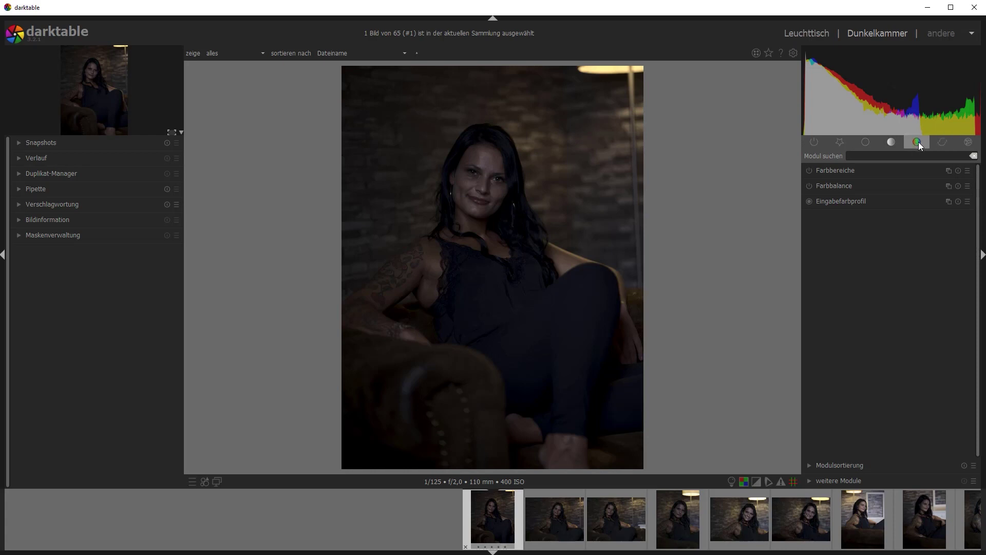
left_click(821, 144)
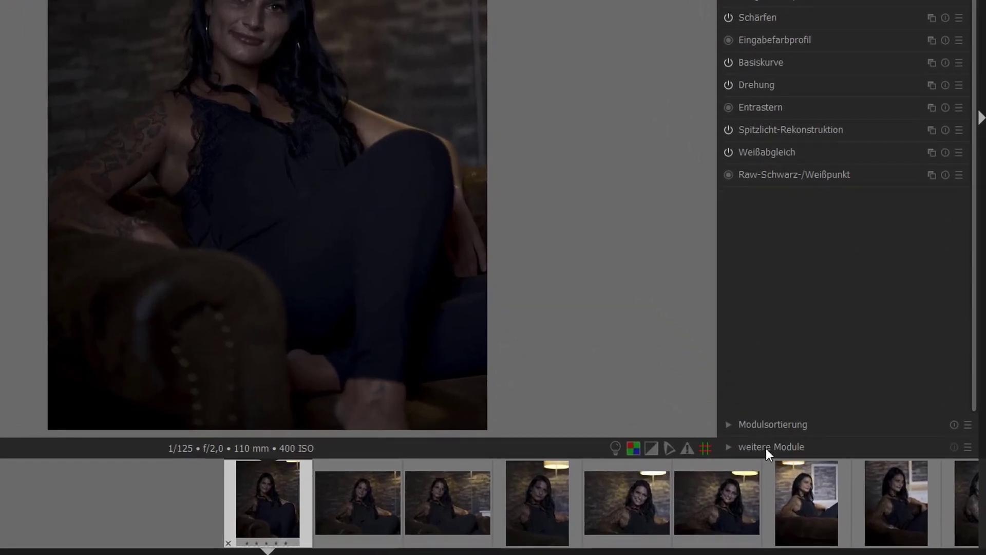
- Expand 'weitere Module' and scroll its list down to Zonensystem
left_click(834, 480)
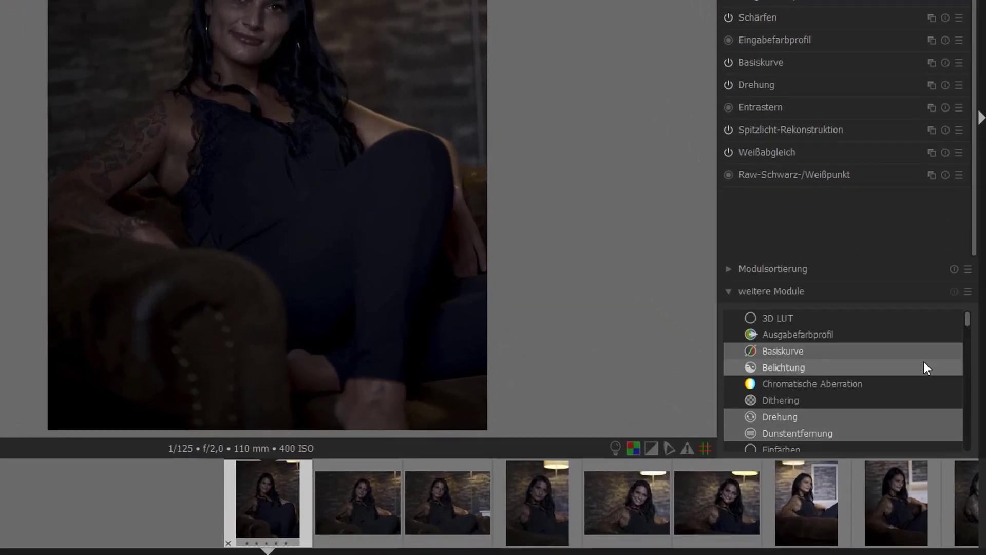
mouse_move(969, 320)
left_mouse_down()
mouse_move(973, 443)
mouse_move(970, 319)
left_mouse_up()
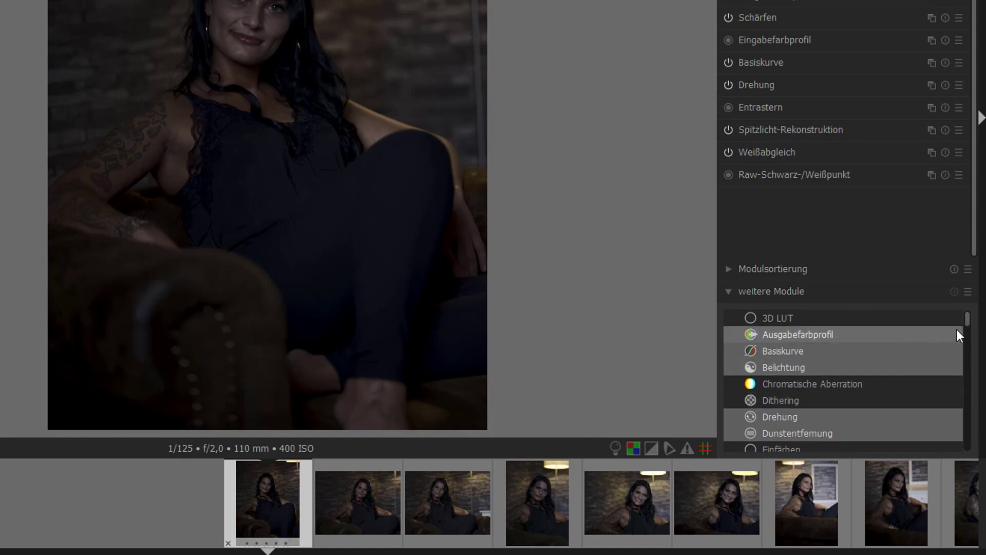
mouse_move(968, 320)
left_mouse_down()
mouse_move(969, 335)
mouse_move(877, 239)
left_mouse_up()
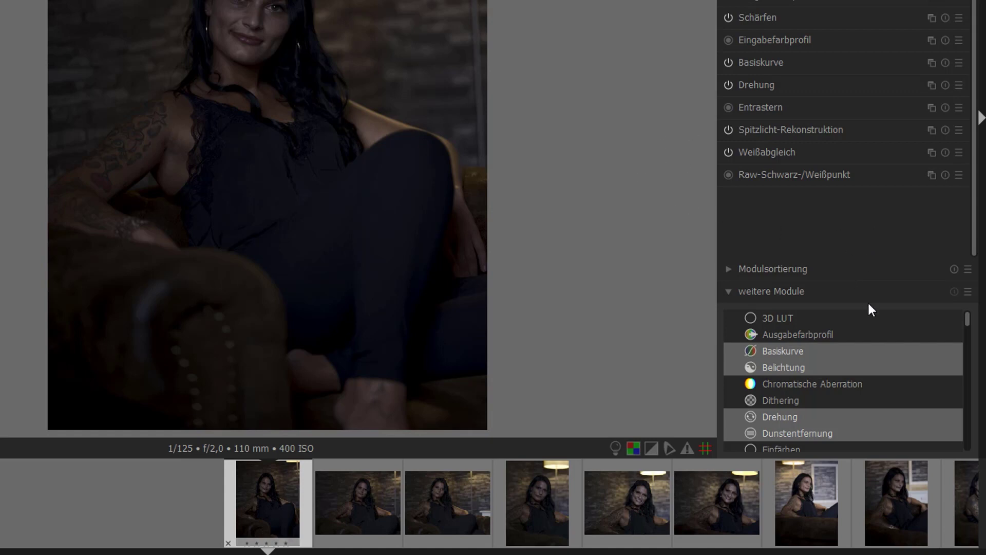
left_click_drag(968, 321, 976, 457)
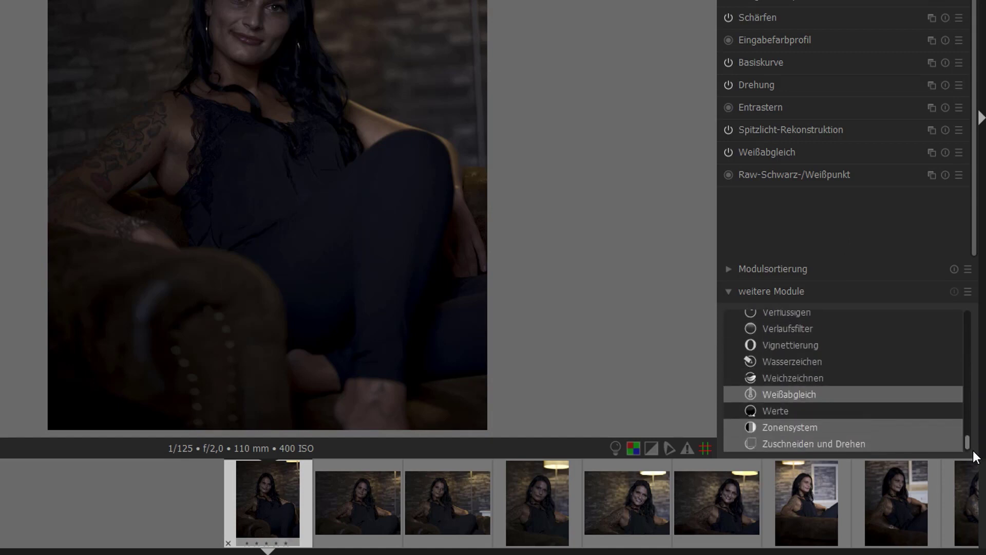
- Star Zonensystem as a favourite module and expand its controls
left_click(788, 428)
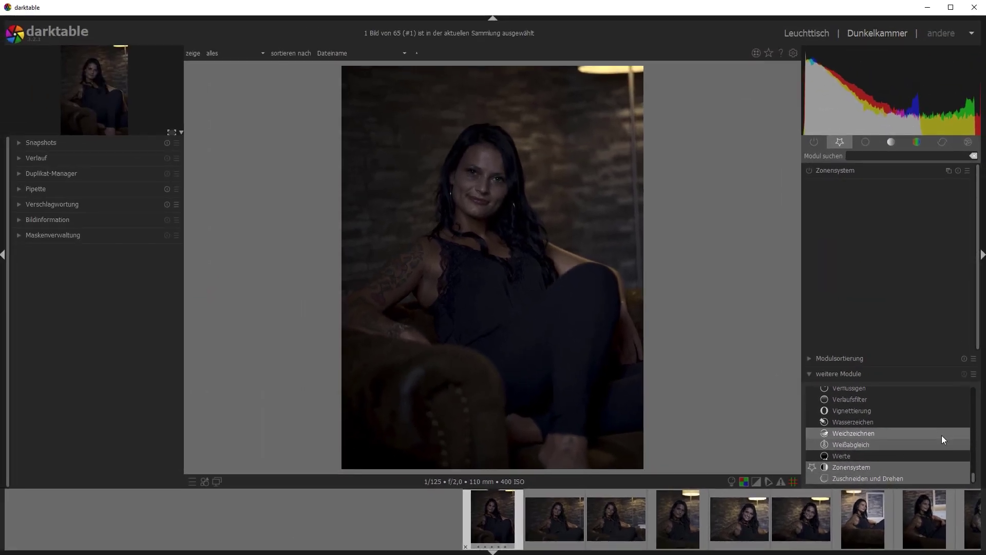
left_click(855, 172)
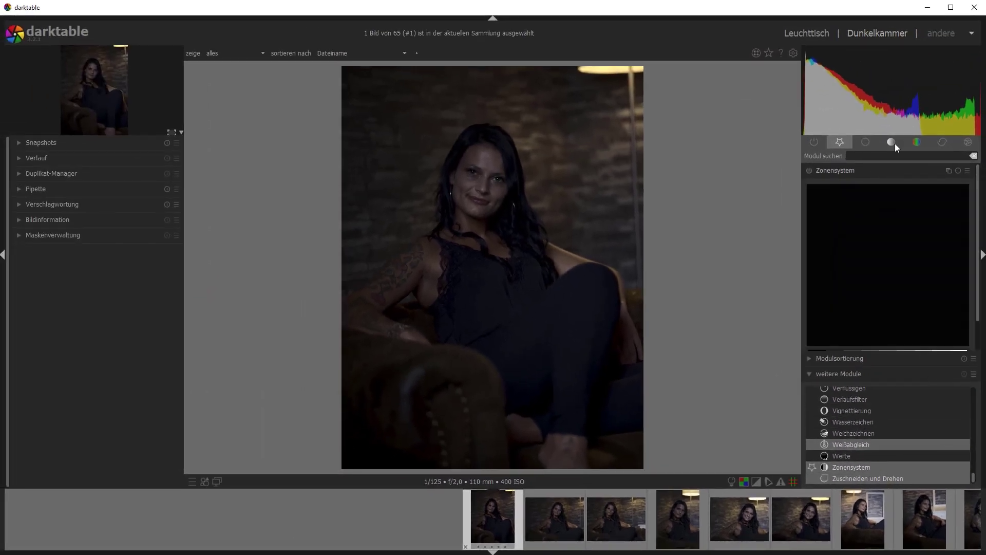
scroll(980, 252, "down", 2)
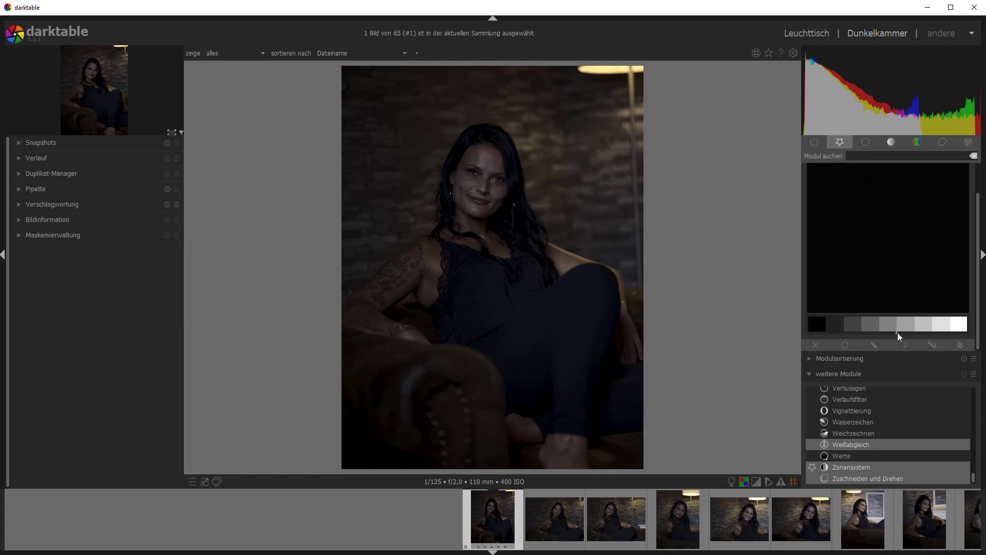
- Brighten the portrait by shifting Zonensystem zone markers right and adding highlight zones
left_click_drag(899, 334, 934, 336)
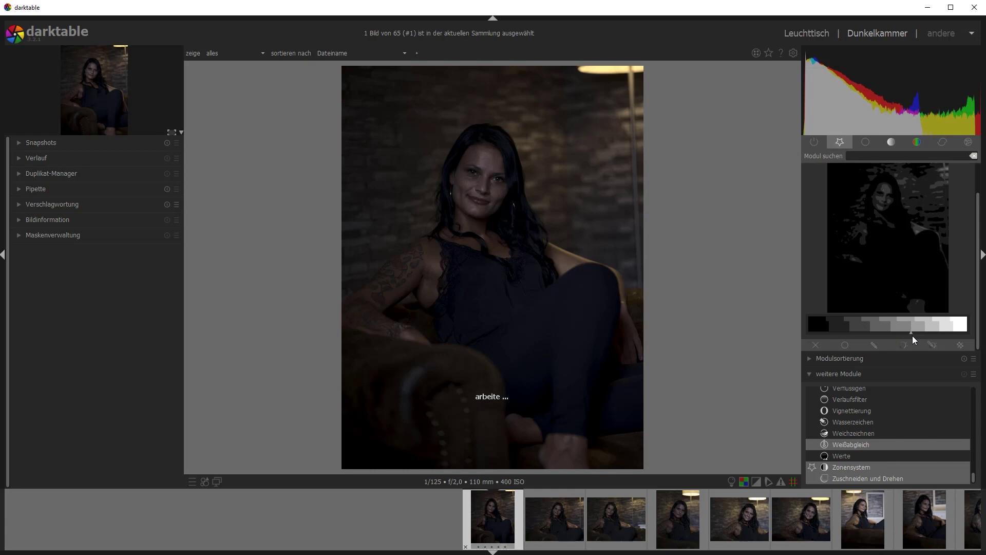
mouse_move(873, 331)
left_mouse_down()
mouse_move(886, 334)
mouse_move(858, 334)
left_mouse_up()
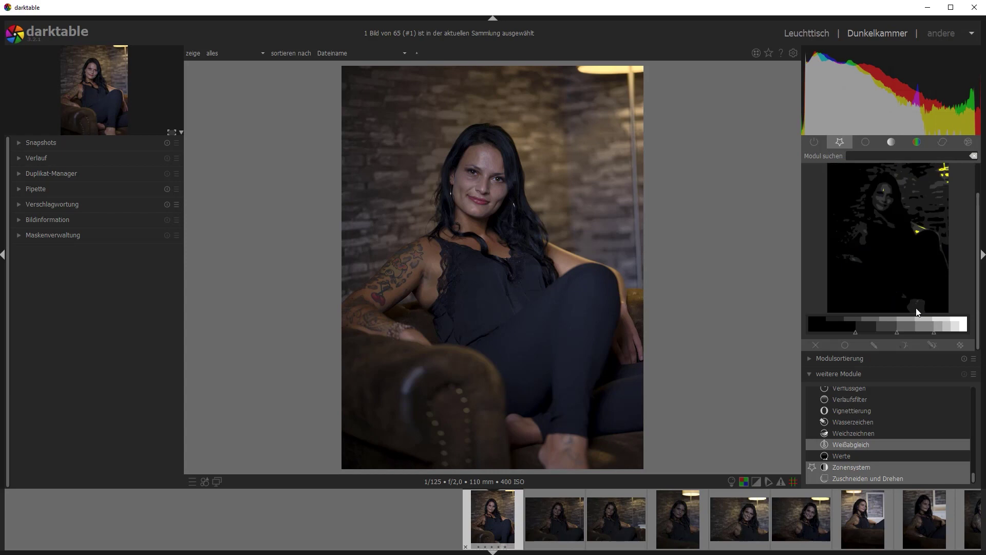
left_click(915, 331)
left_click(866, 143)
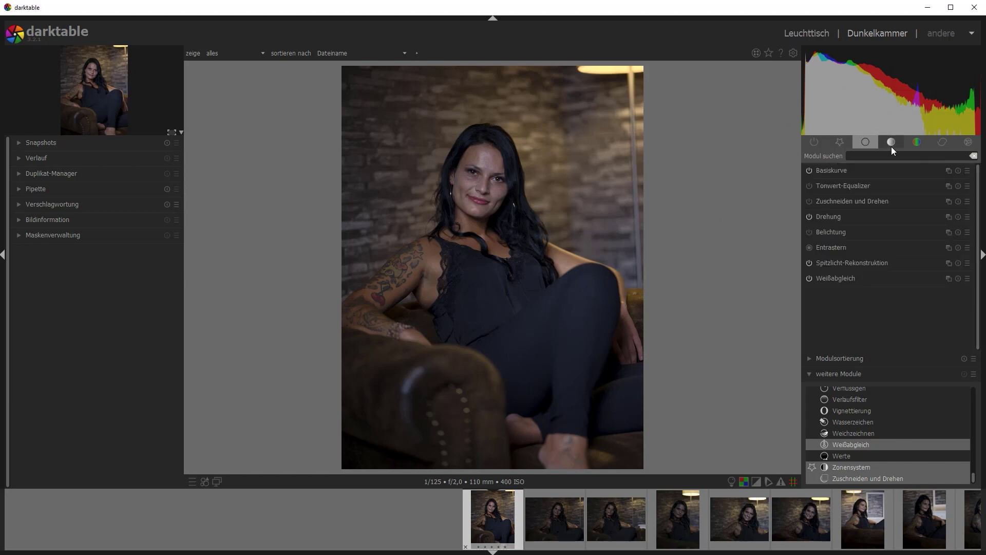
left_click(892, 144)
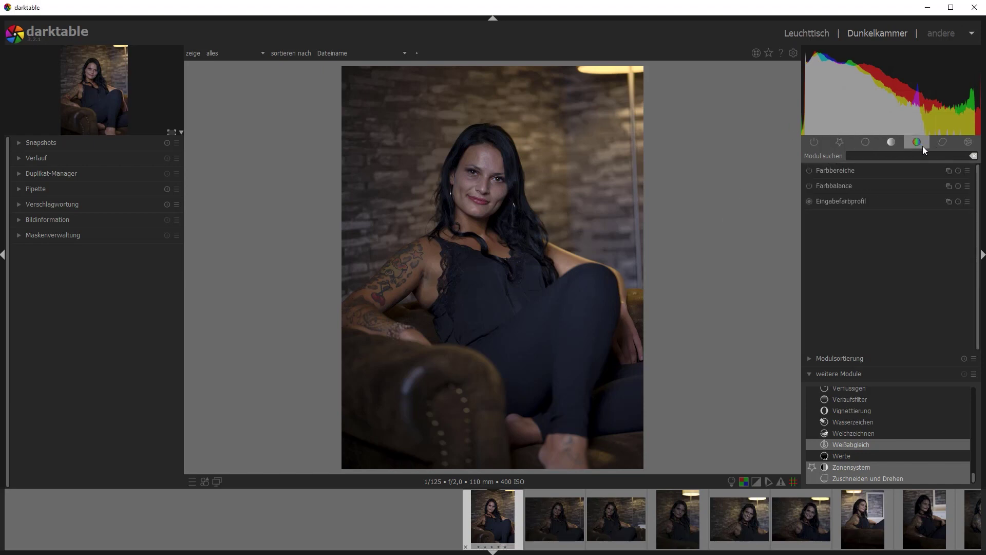
- In the lighttable, show the export settings: JPEG (8 Bit), quality 95, with the format list
left_click(808, 34)
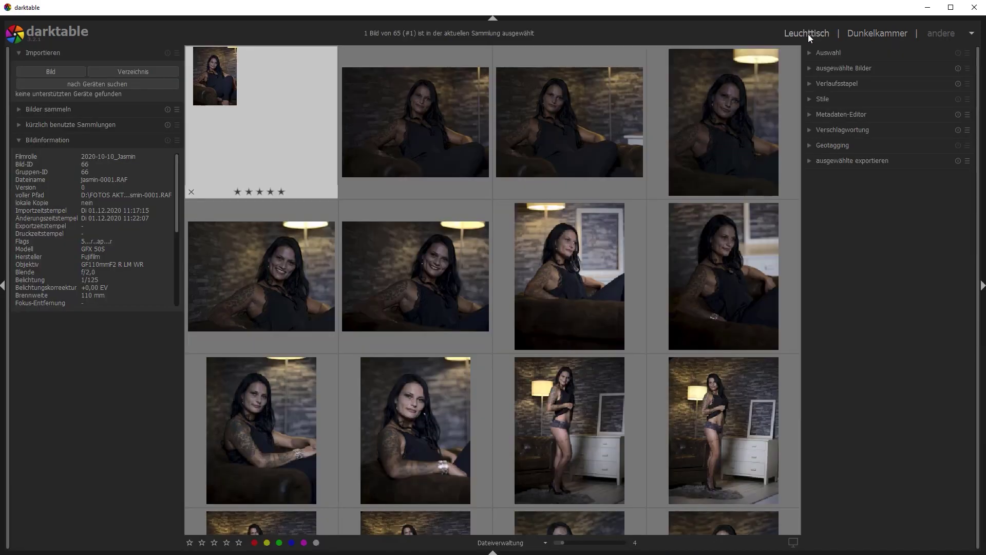
left_click(809, 161)
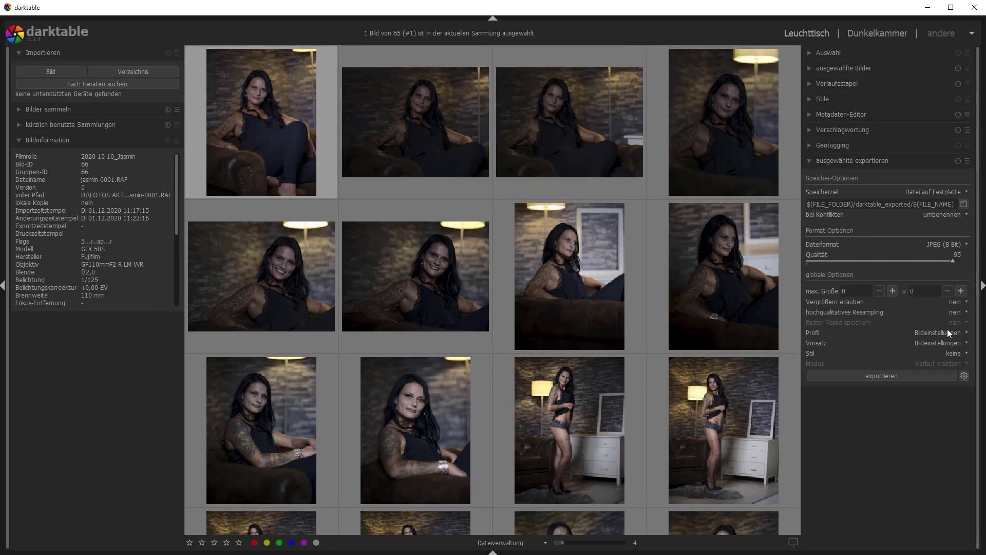
left_click(964, 244)
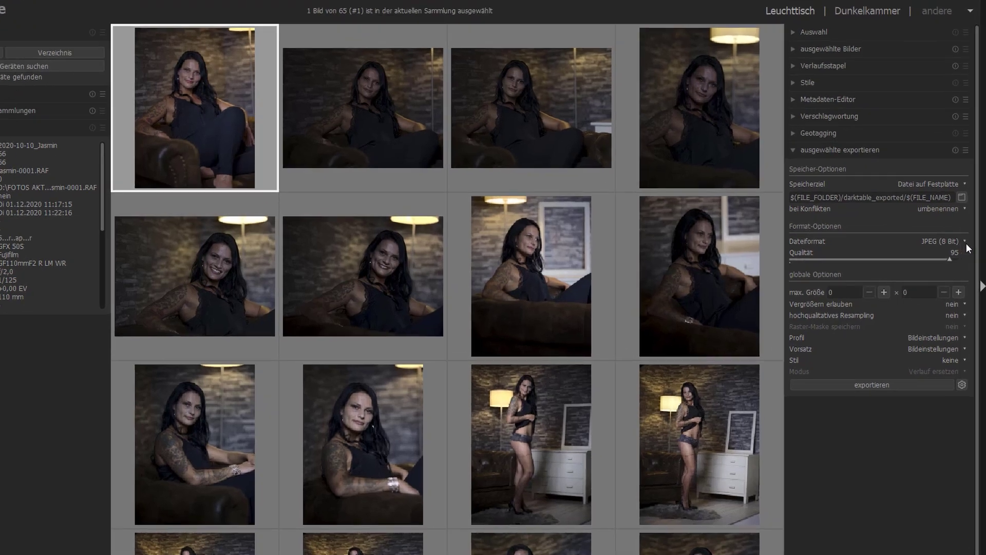